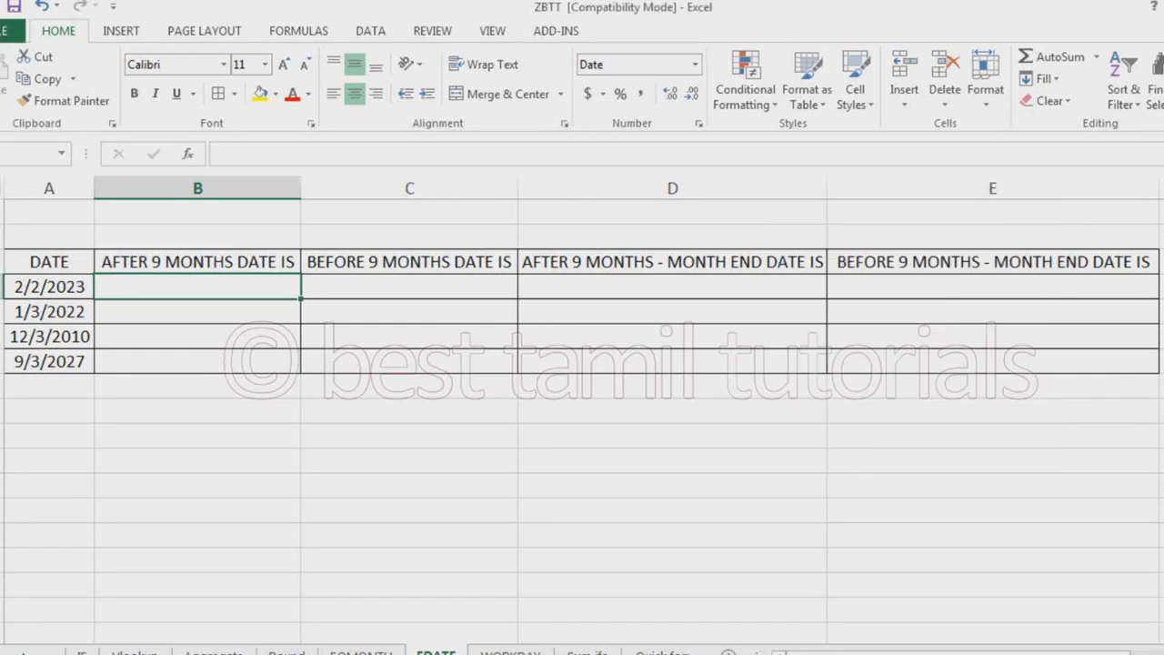
Examine the date column and the headings of the four empty 9-month result columns in the table
drag(49, 262, 49, 362)
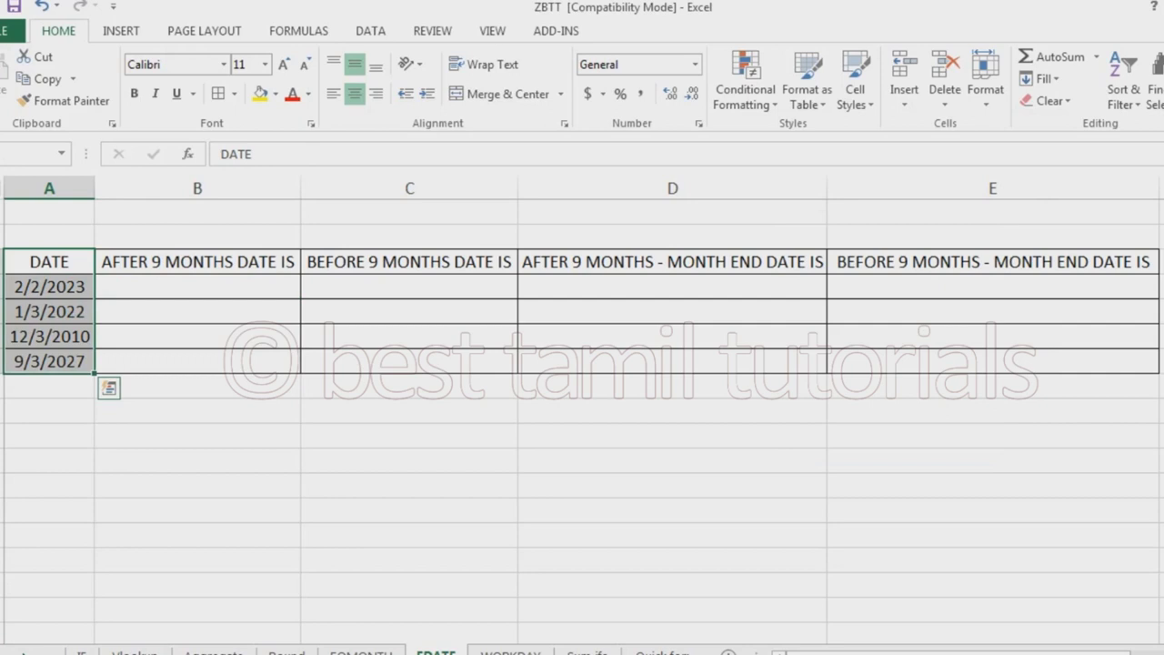
click(49, 287)
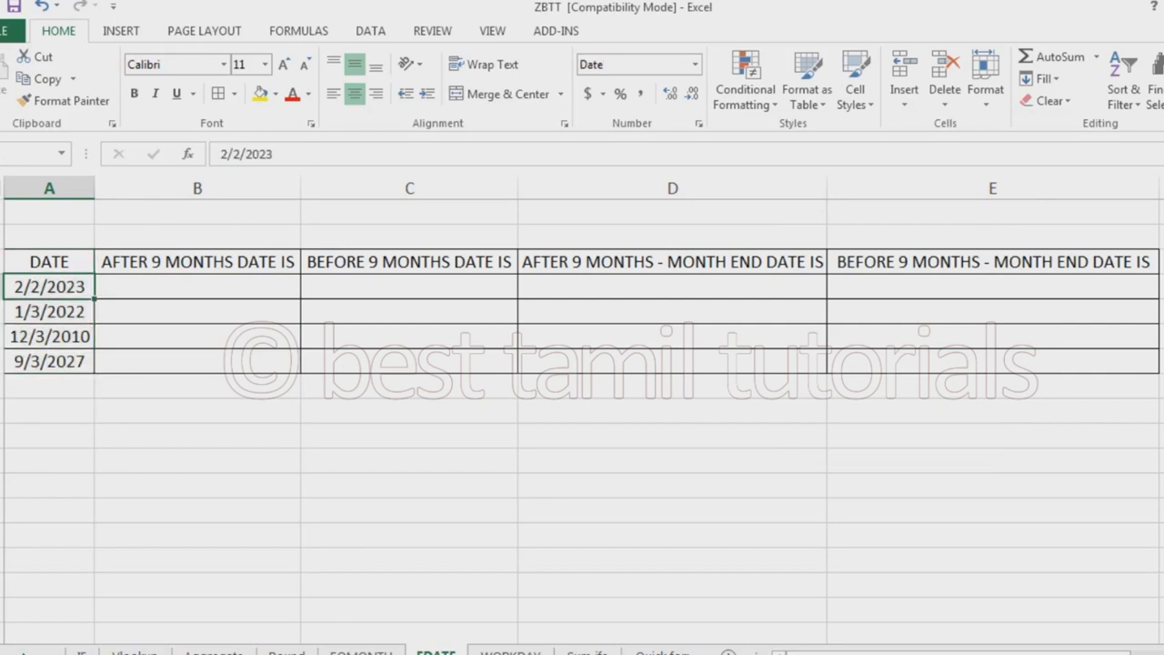
click(198, 287)
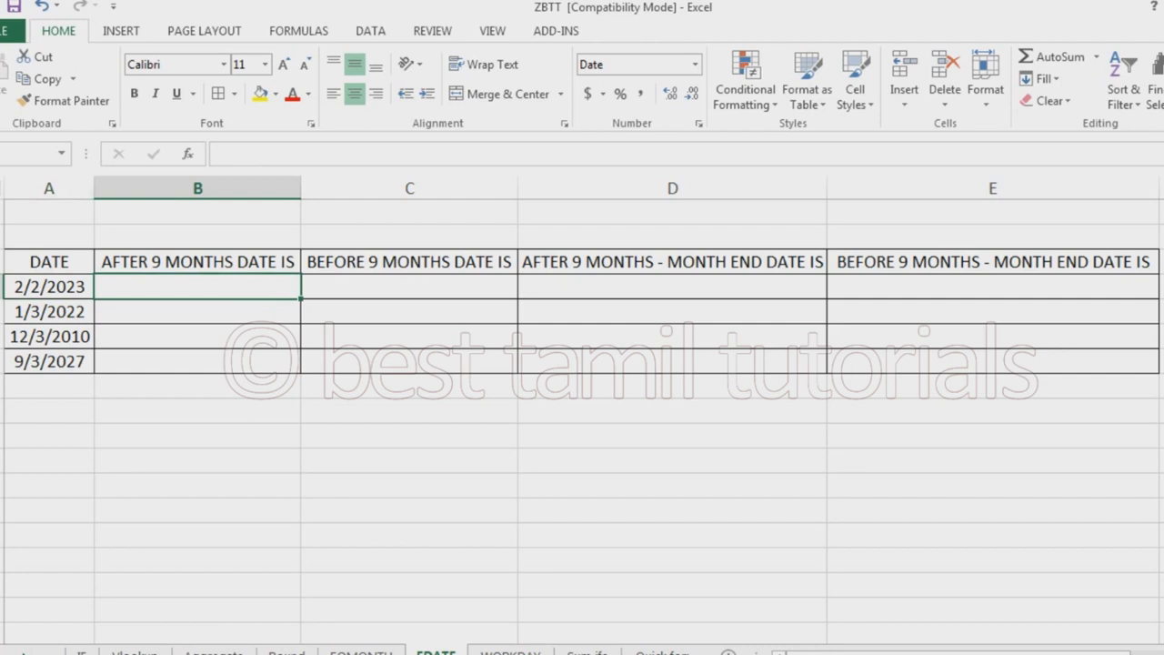
key(Right)
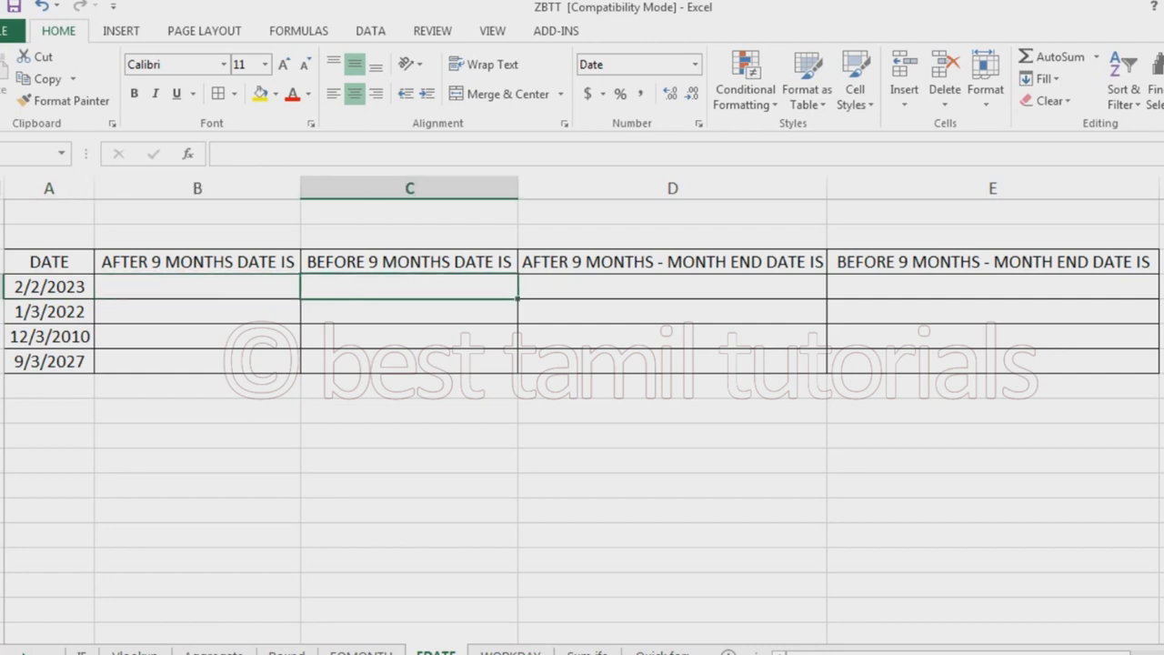
key(Left)
key(Left)
key(Right)
key(Right)
key(Left)
key(Left)
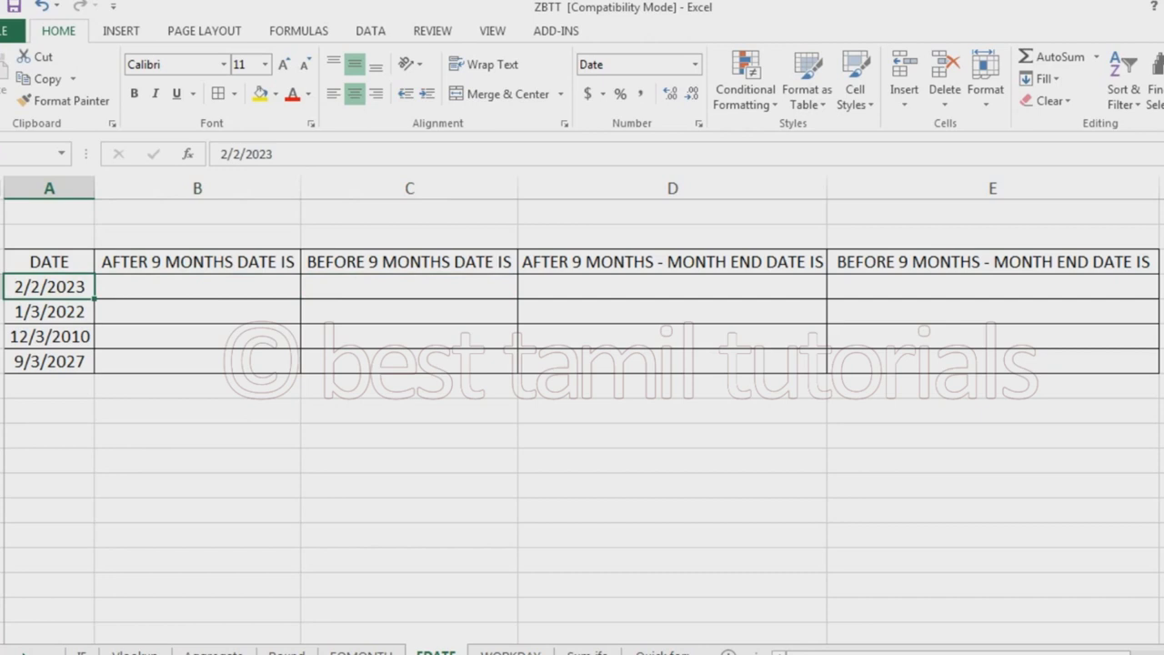
key(Right)
key(Right)
key(Right)
key(Right)
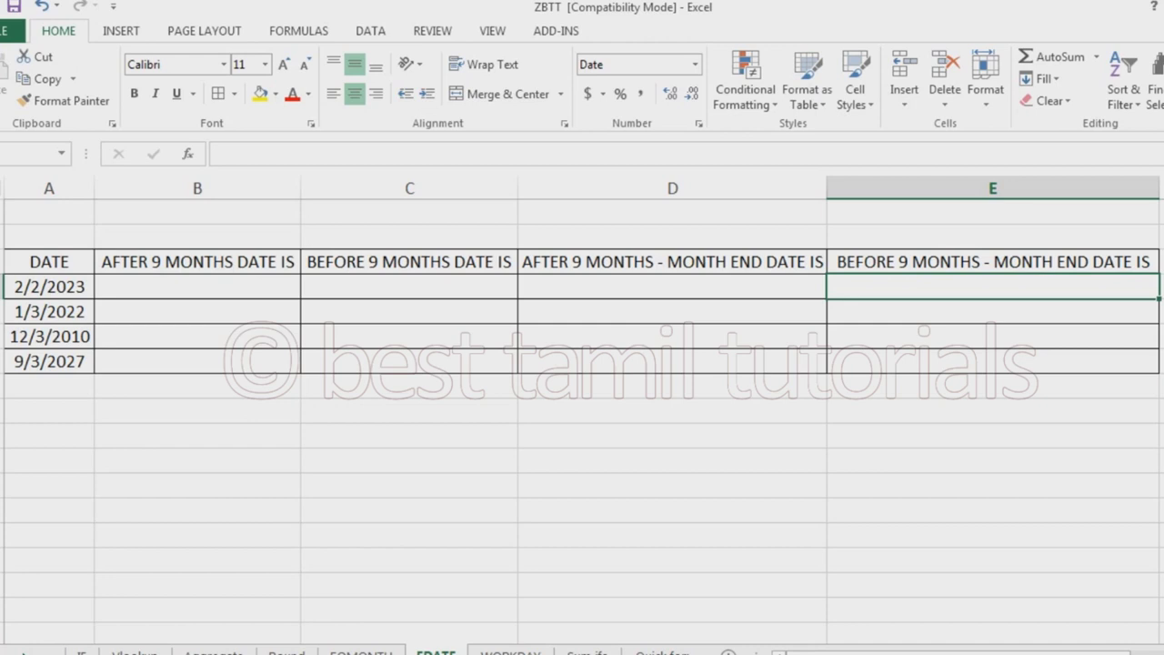
click(672, 286)
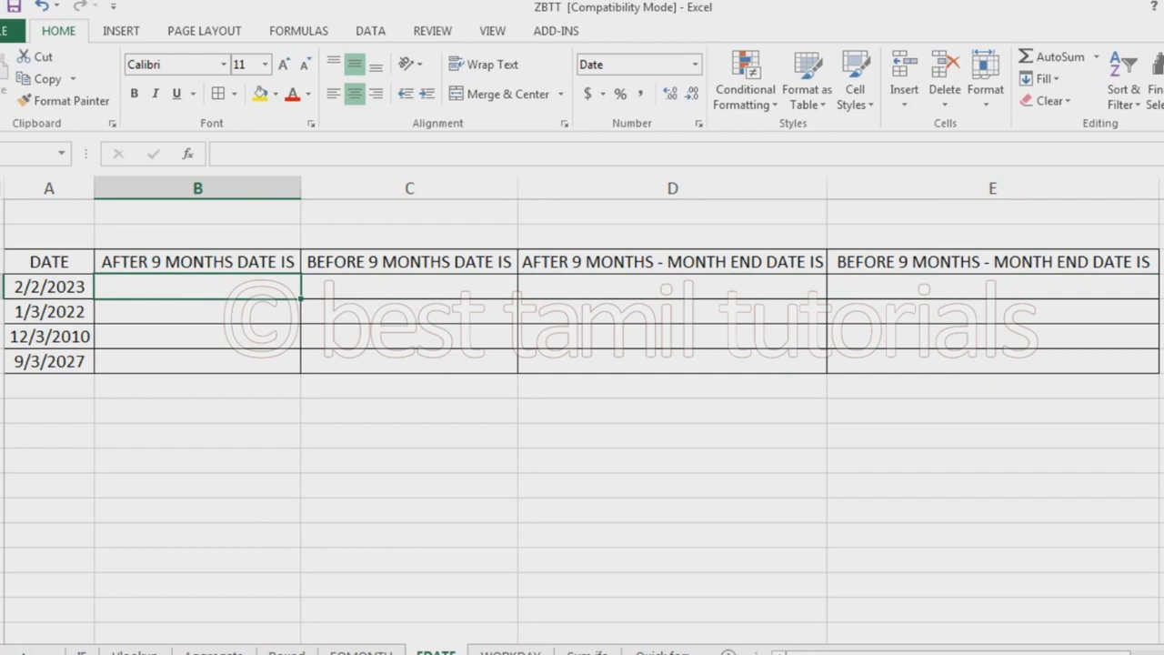
Enter =EDATE(A4,9) in cell B4 to calculate the date 9 months after the first date
text(=e)
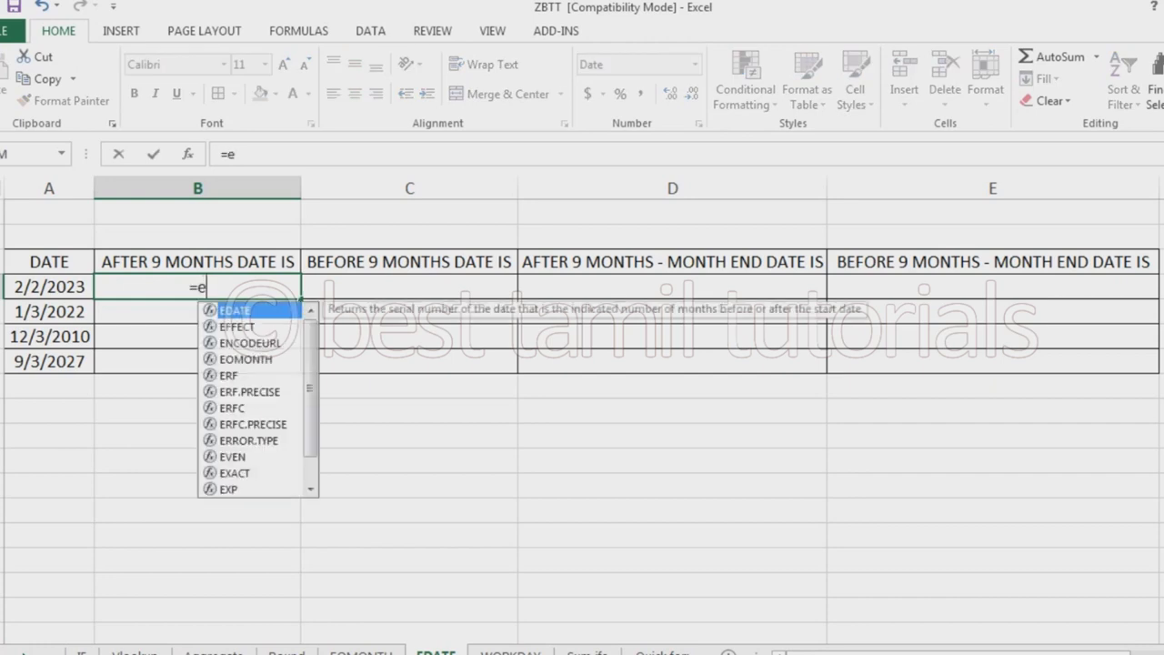
text(date()
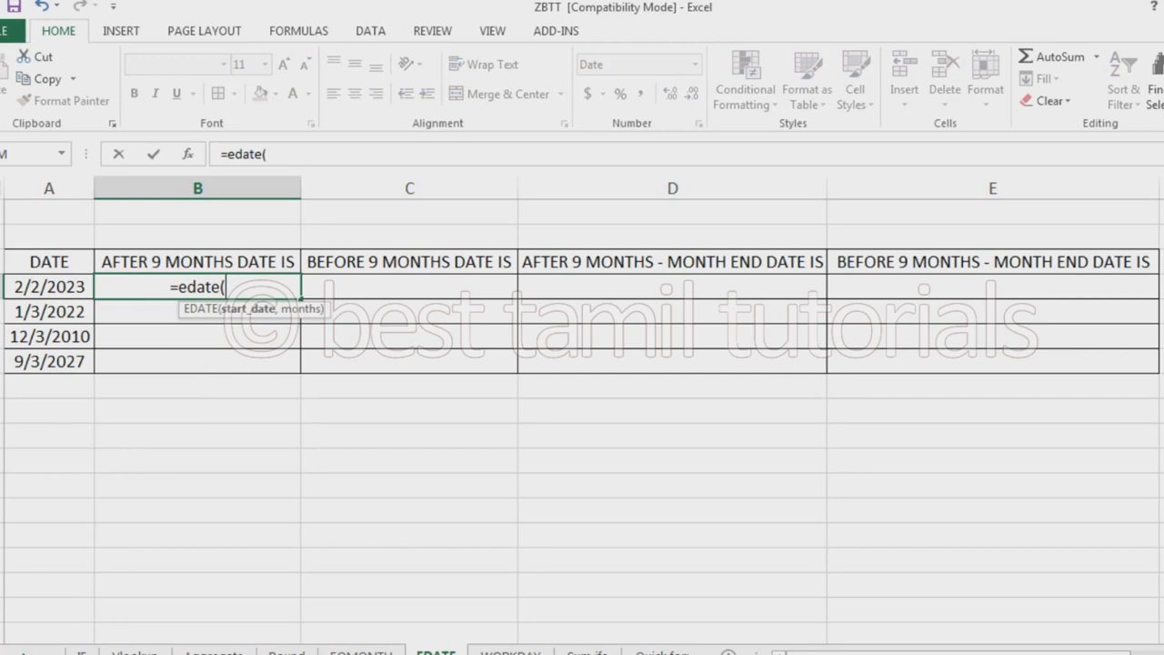
click(49, 287)
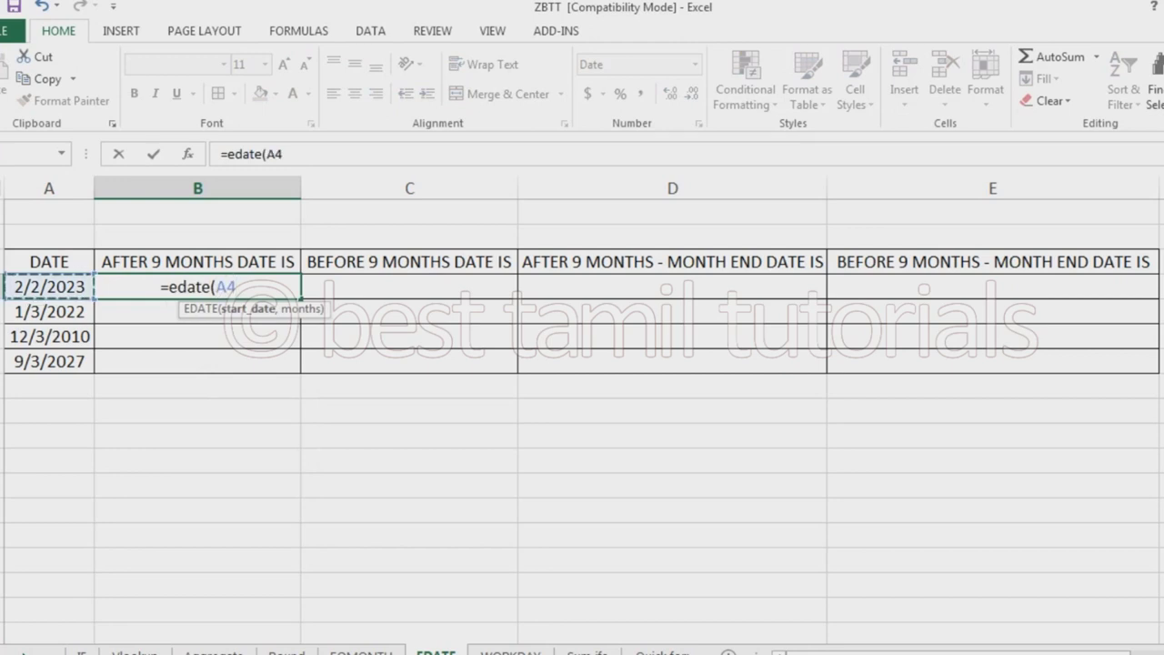
text(,)
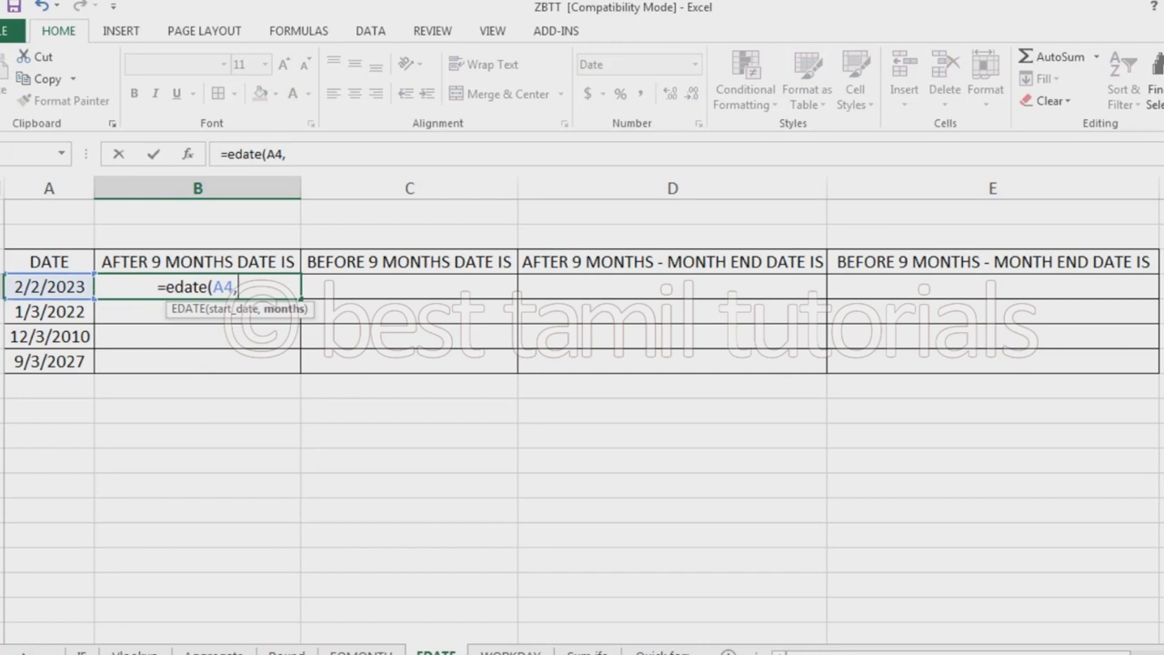
text(9)
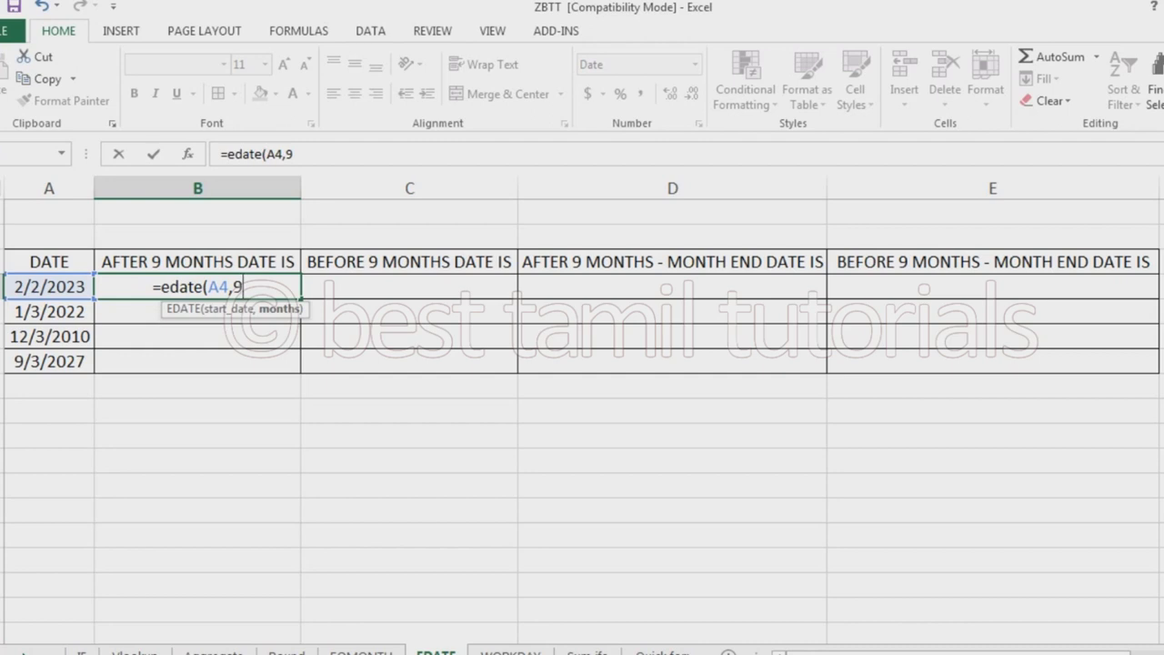
text())
key(Return)
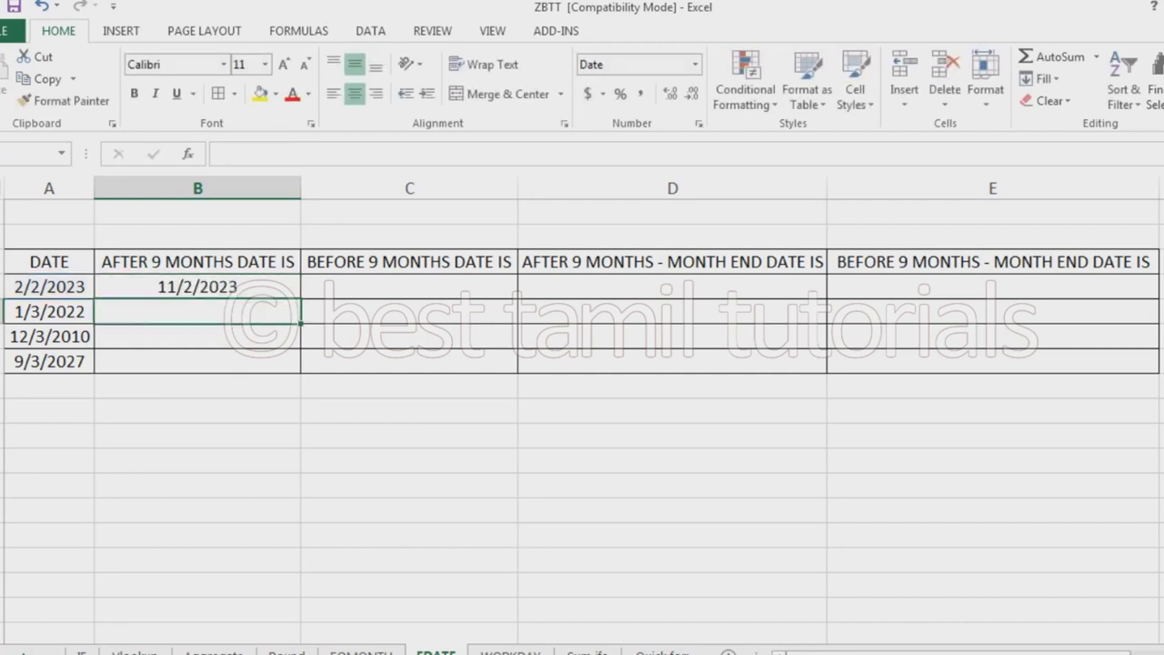
key(Up)
key(Left)
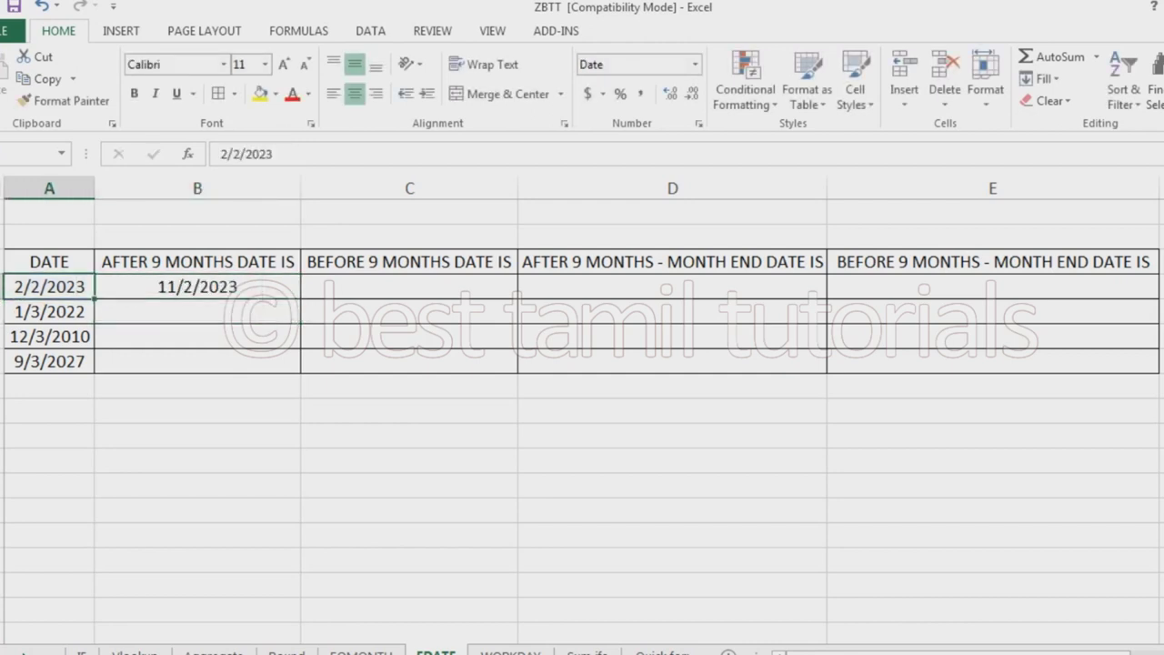
key(Right)
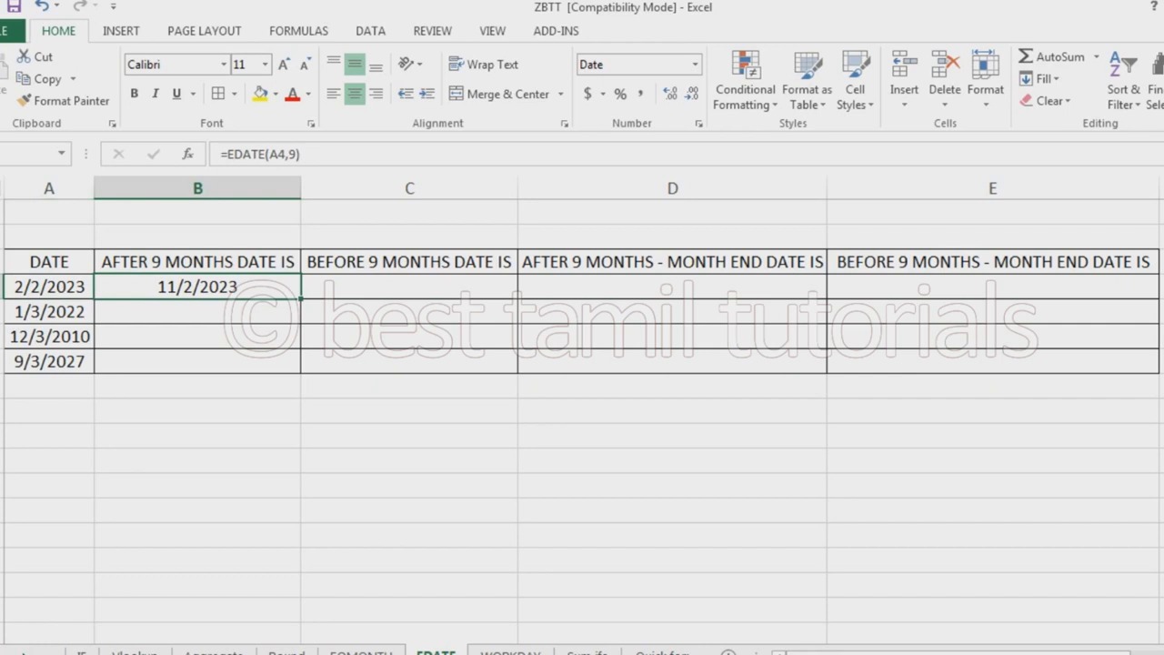
Enter =EDATE(A4,-9) in cell C4 to calculate the date 9 months before the first date
key(Right)
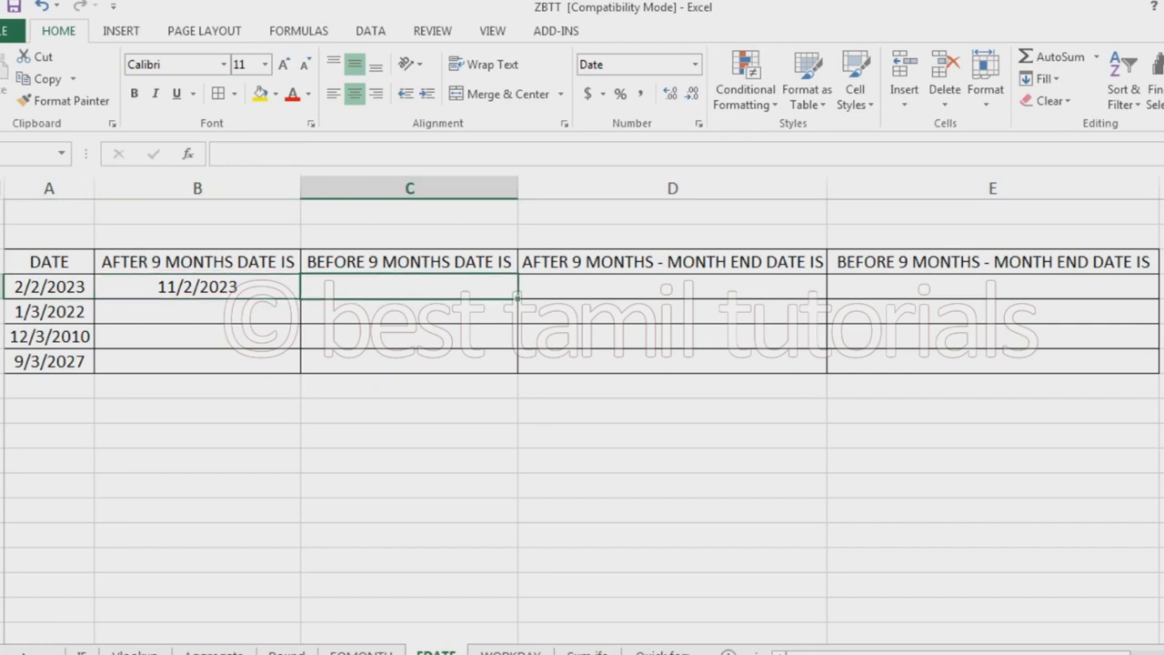
text(=eda)
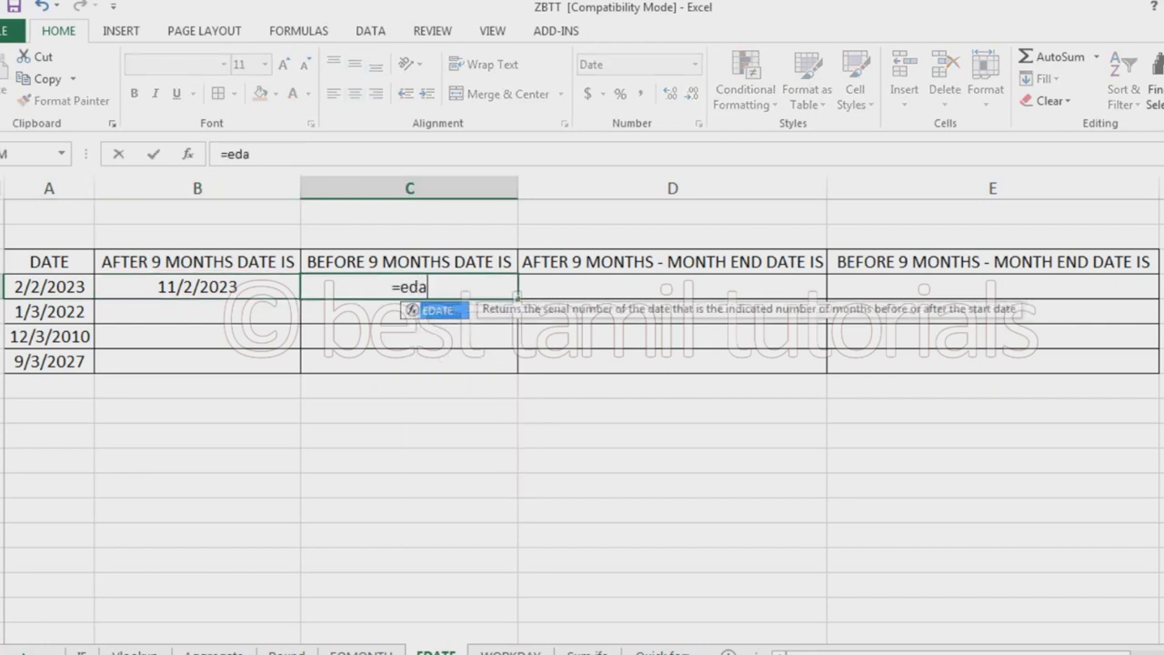
text(te()
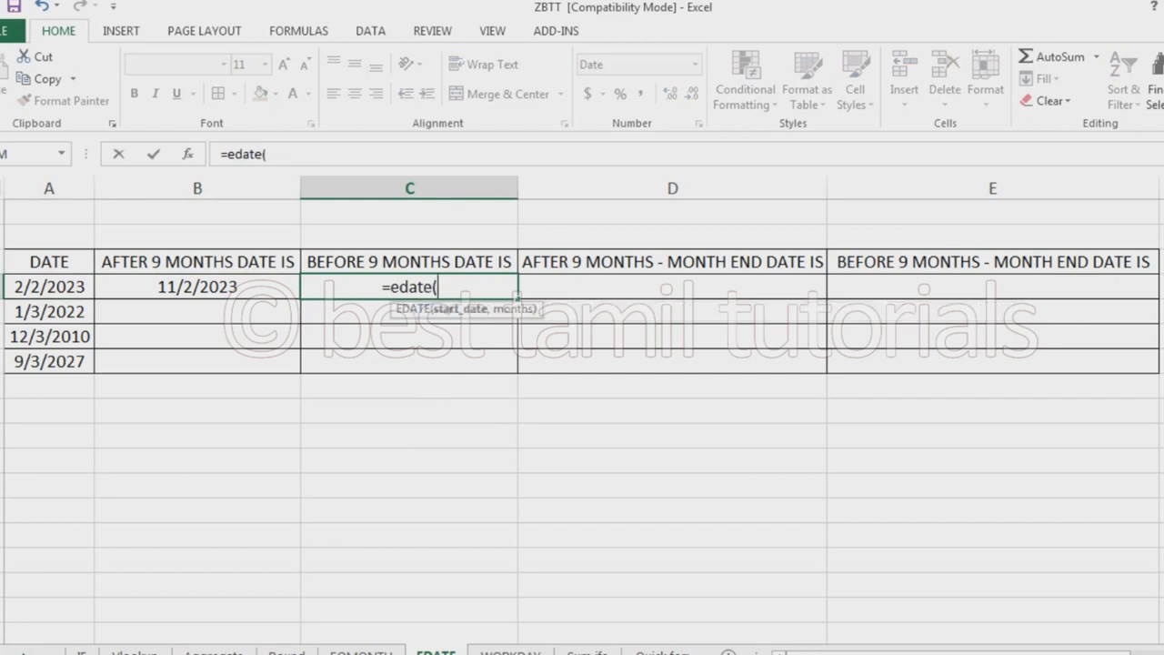
click(49, 286)
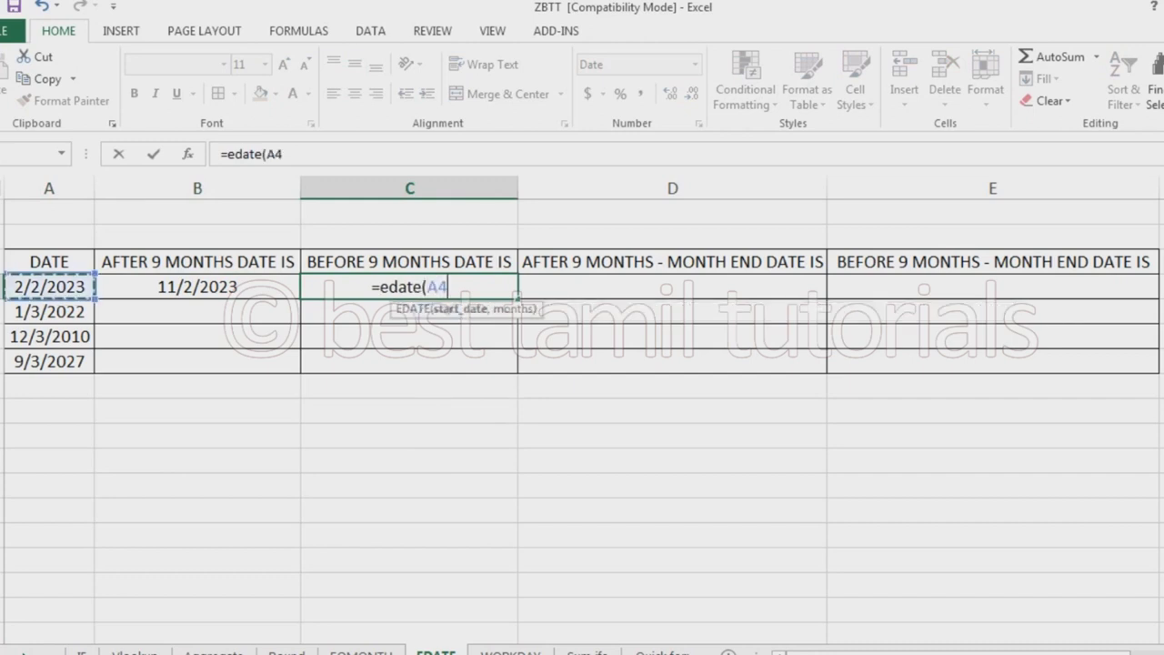
text(,)
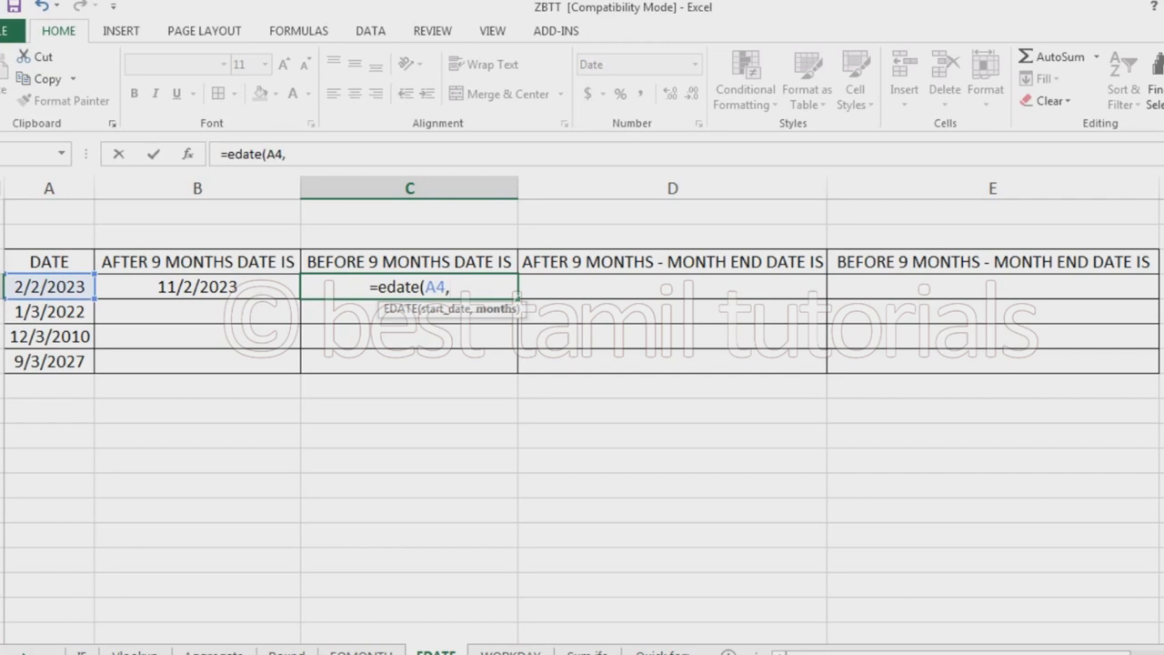
text(-9)
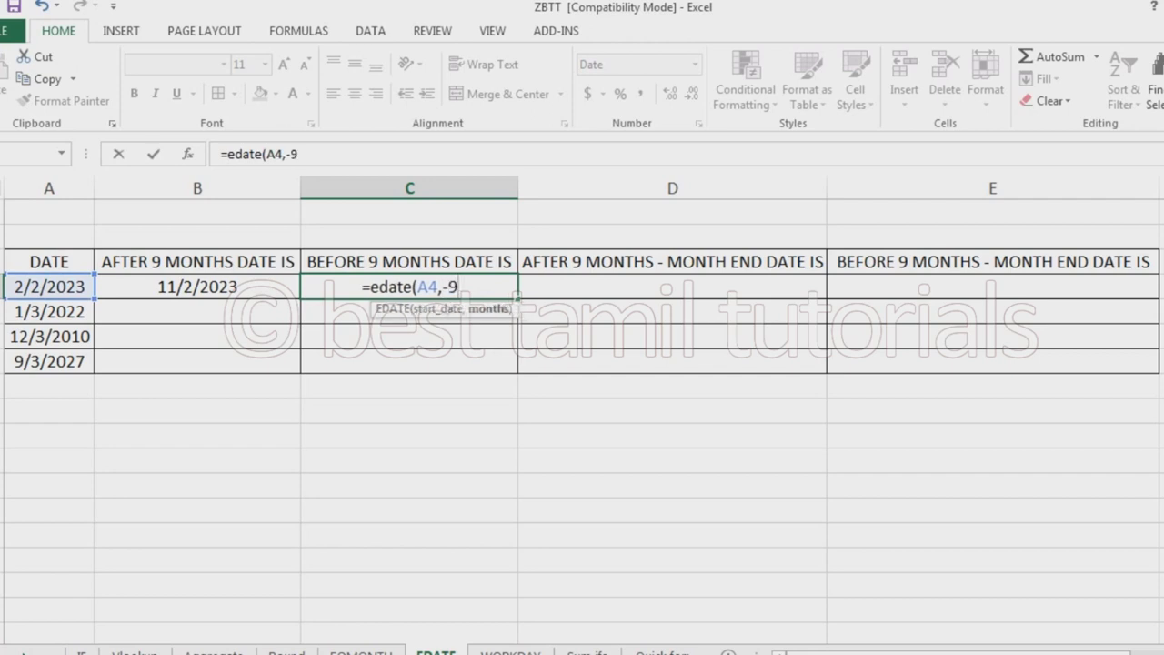
text())
key(Return)
key(Up)
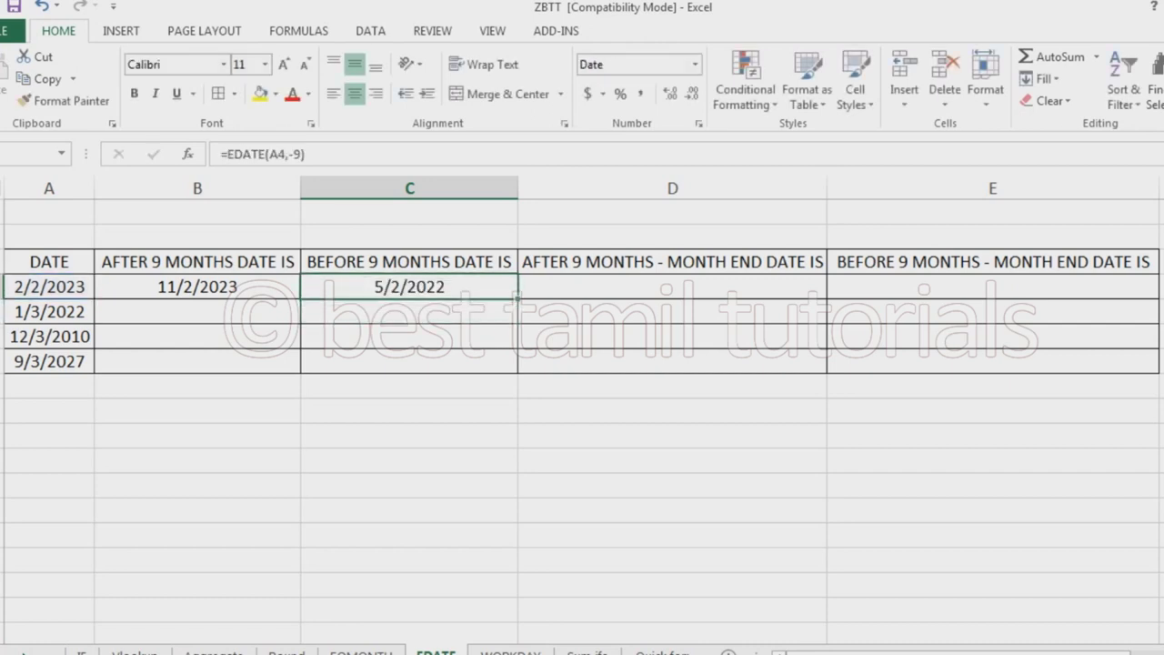
Enter =EDATE(A4,9) in cell D4 as the base of the month-end calculation
key(Left)
key(Left)
key(Right)
key(Right)
key(Right)
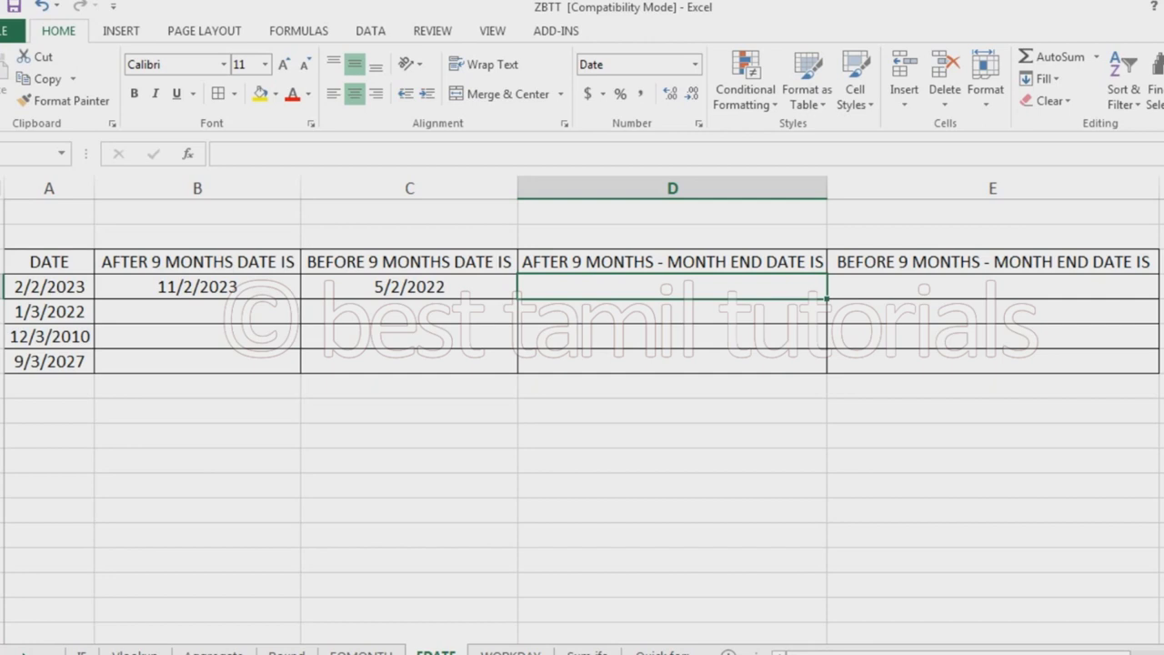
text(=)
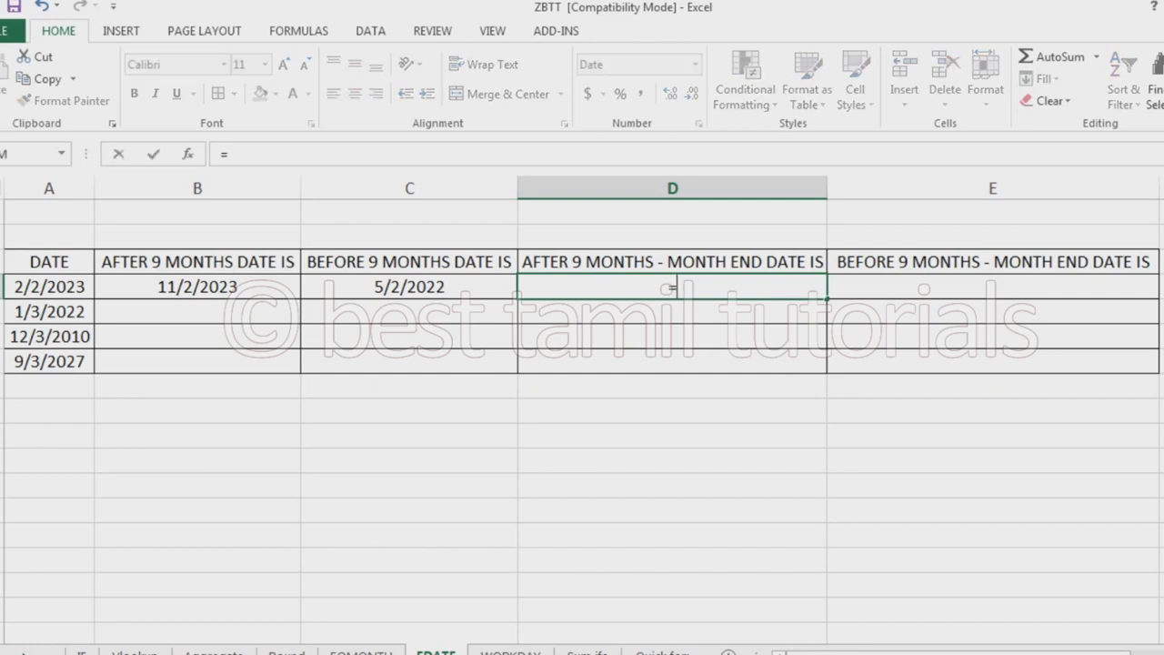
text(edate()
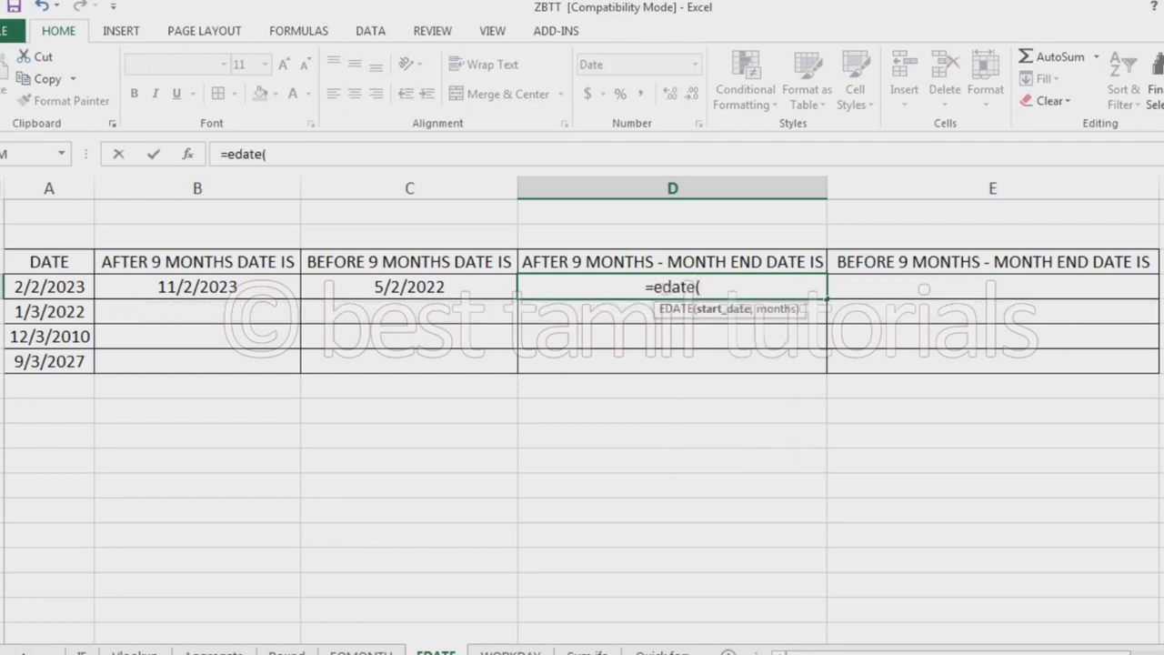
click(49, 287)
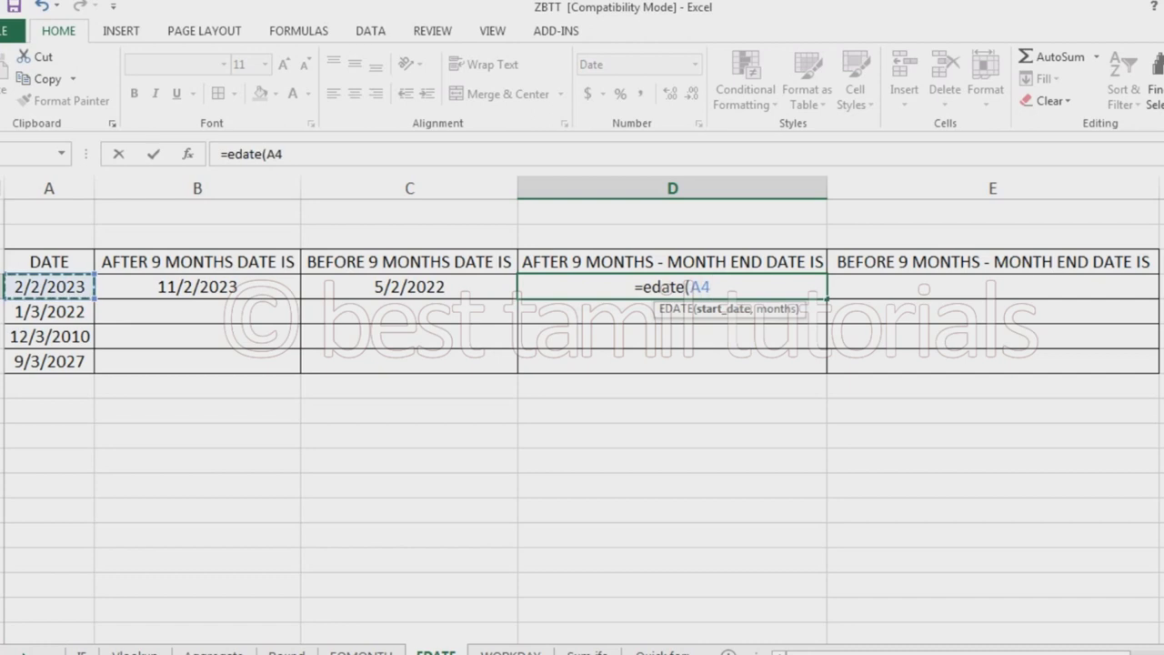
text(,9)
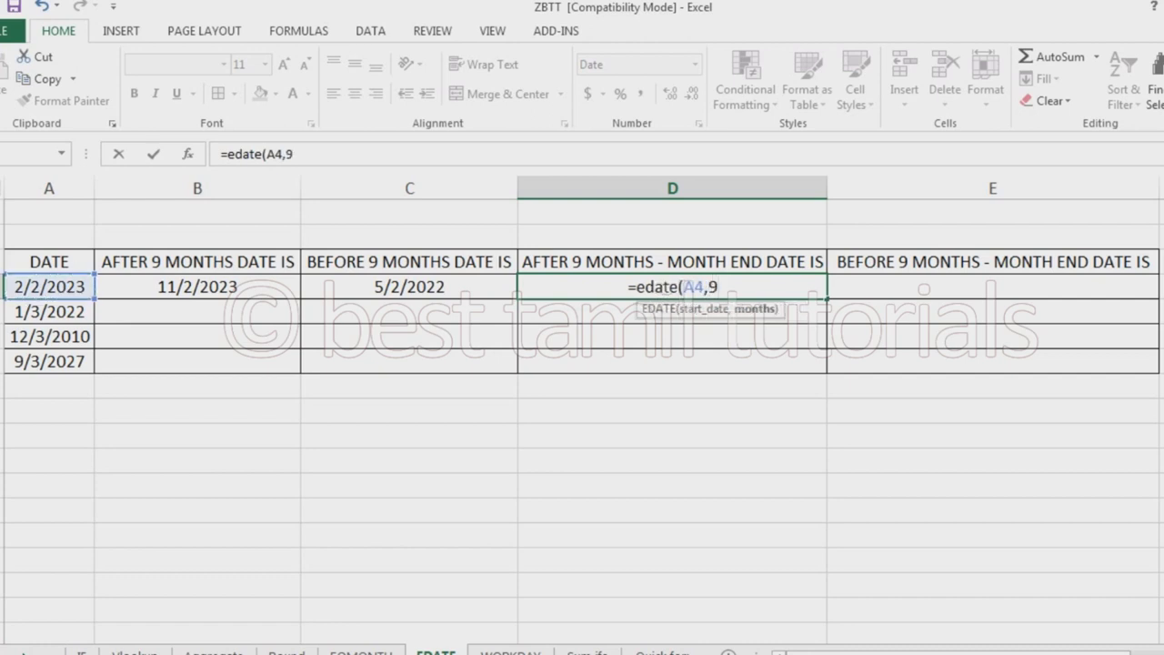
text())
key(Return)
click(672, 287)
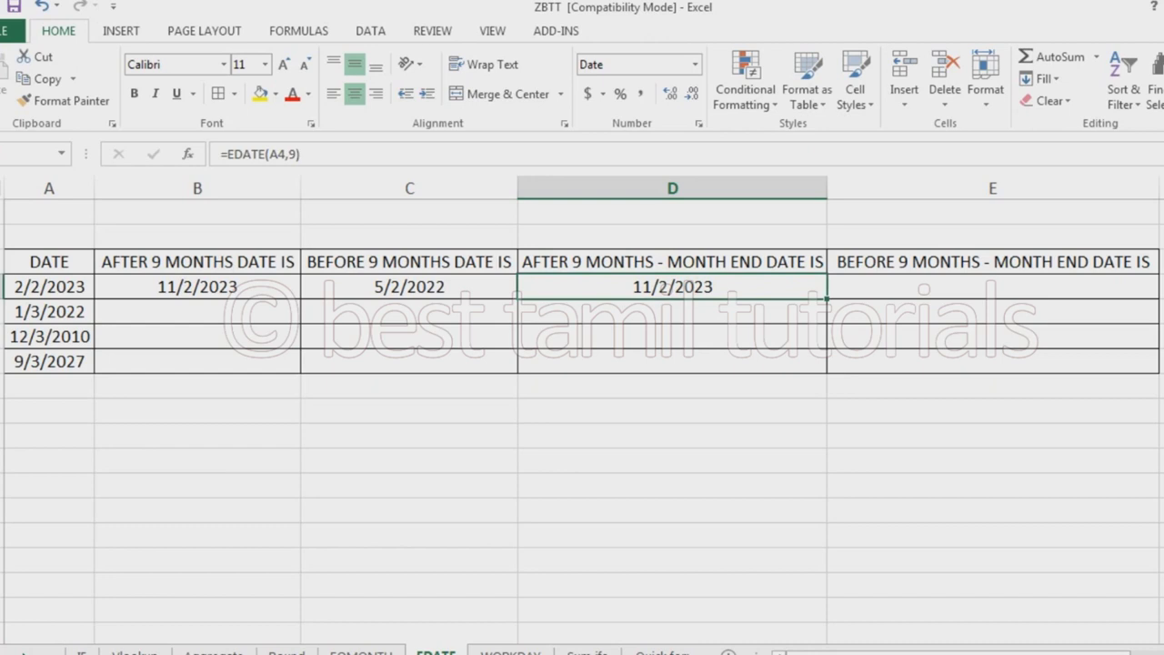
Wrap the D4 formula in EOMONTH with 0 months so that it reads =EOMONTH(EDATE(A4,9),0)
double_click(661, 286)
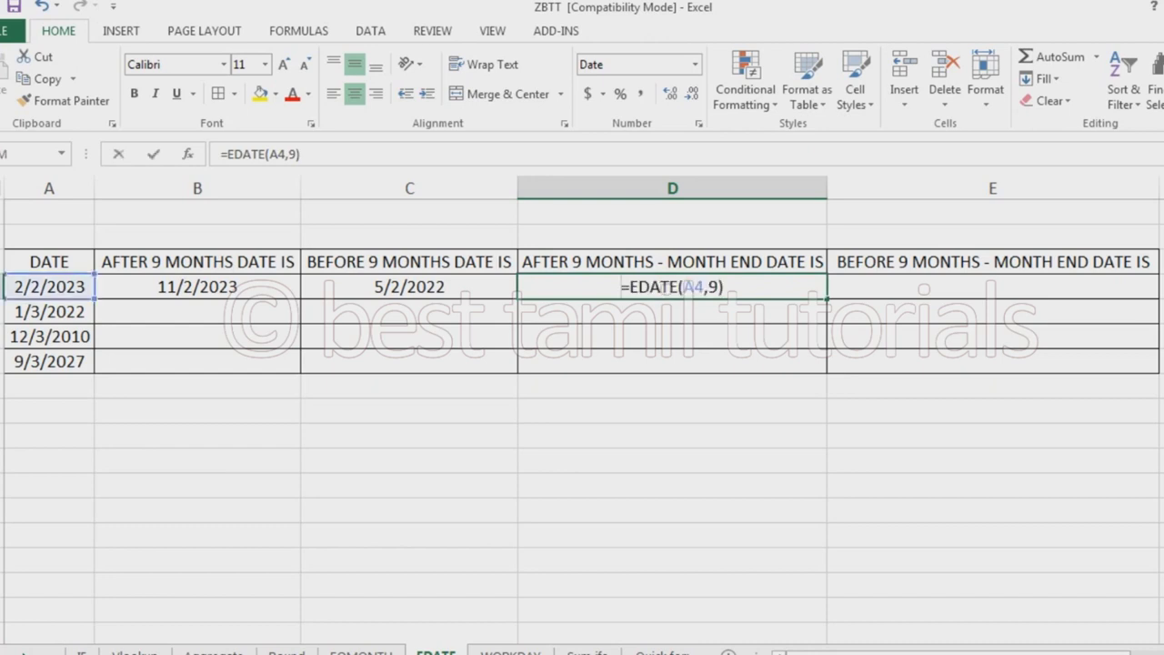
click(630, 287)
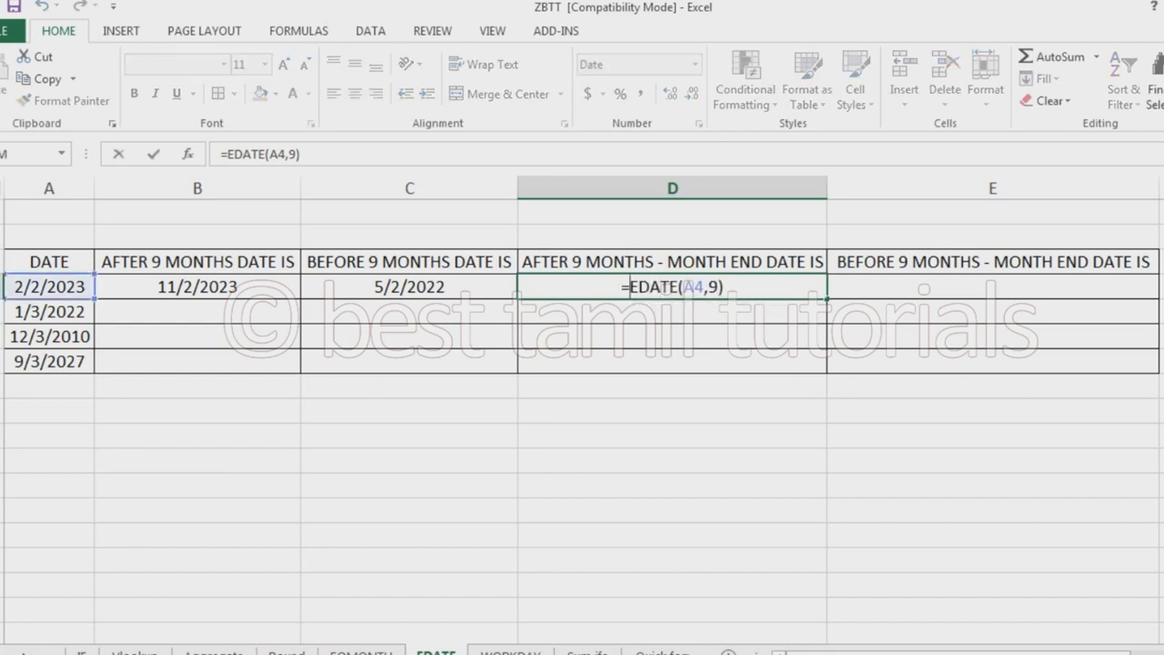
text(emo)
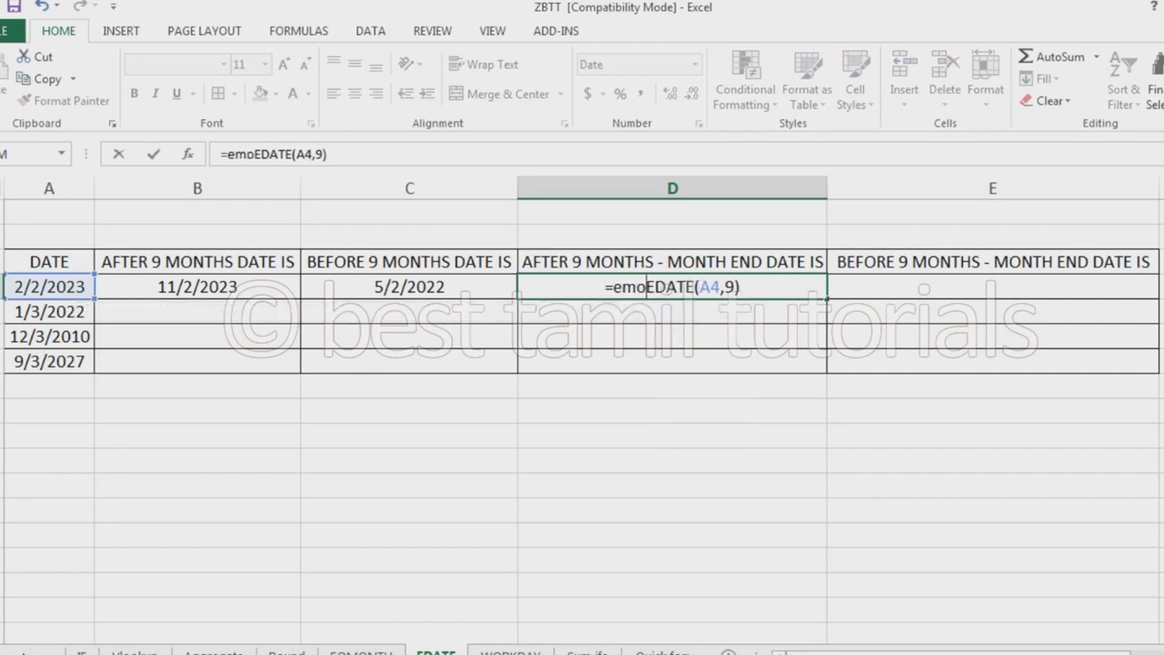
key(BackSpace)
key(BackSpace)
text(omonth)
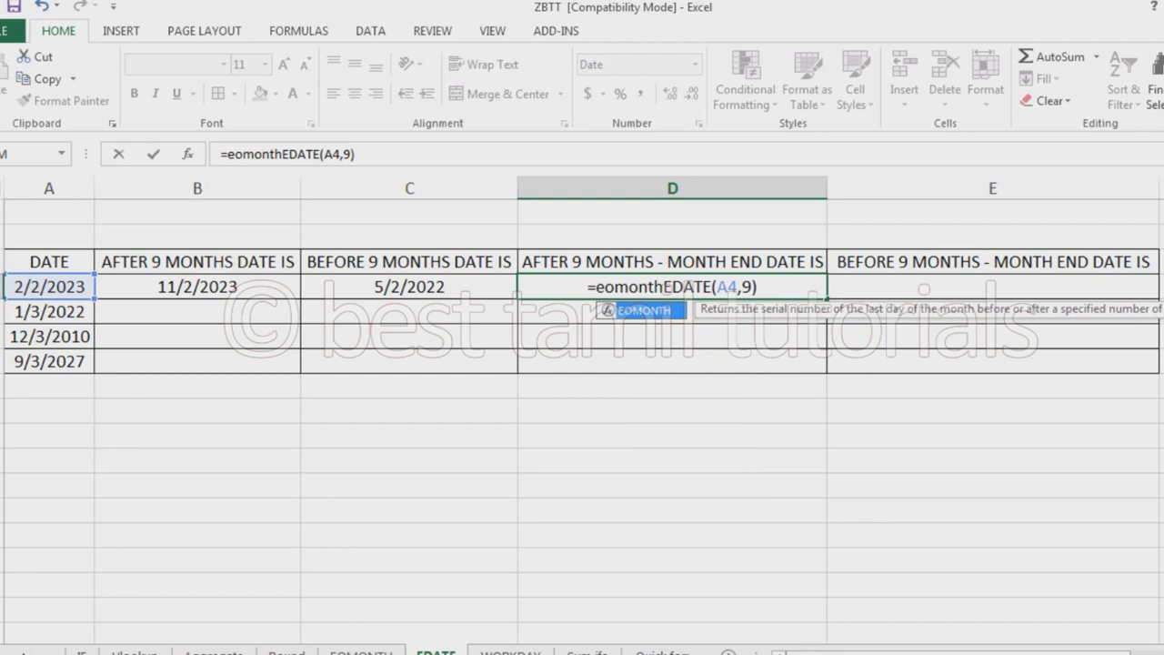
text(()
key(Right)
key(Right)
key(Right)
key(Right)
key(Right)
key(Right)
key(Right)
key(Right)
key(Right)
key(Right)
key(Right)
text(,)
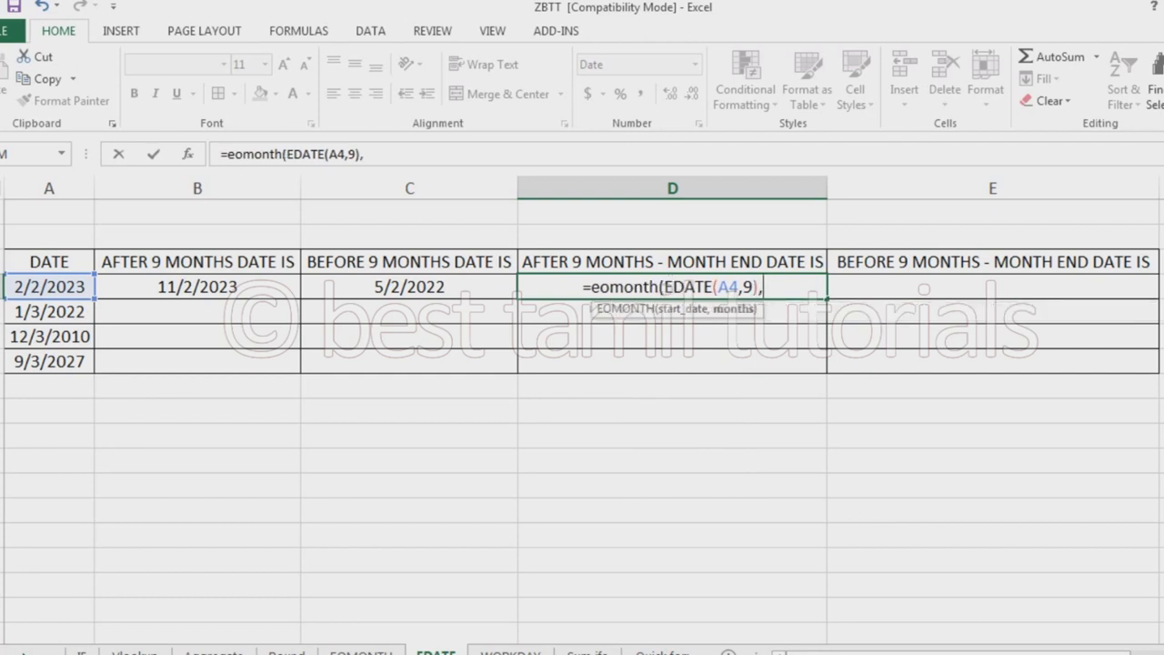
text(0)
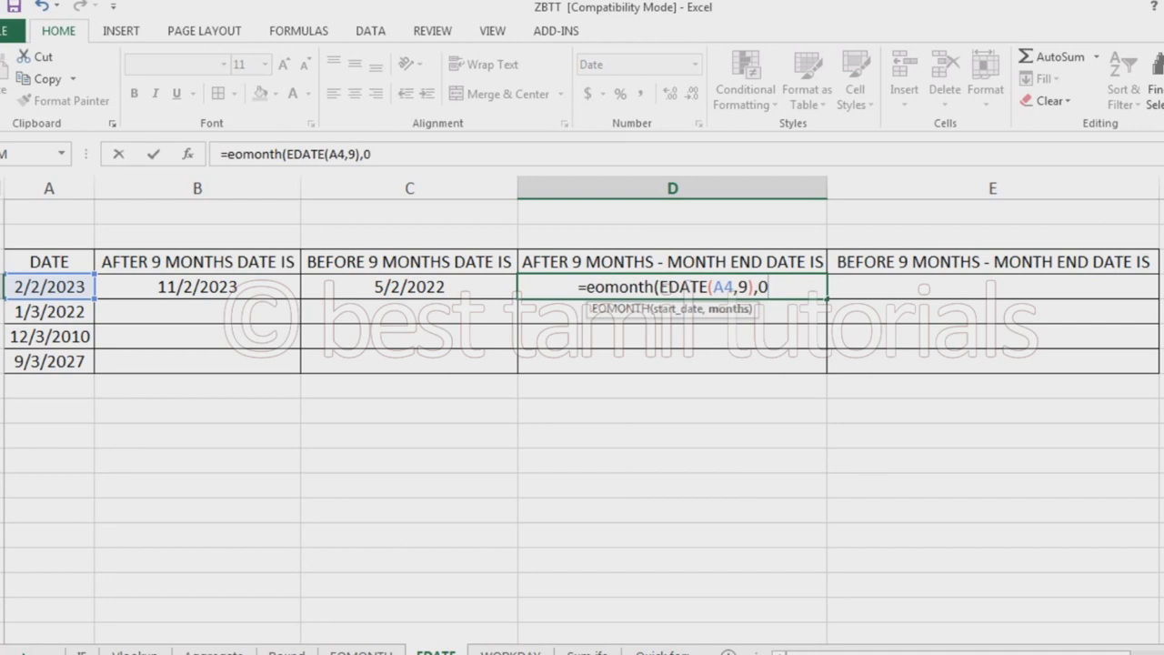
text())
key(Return)
key(Up)
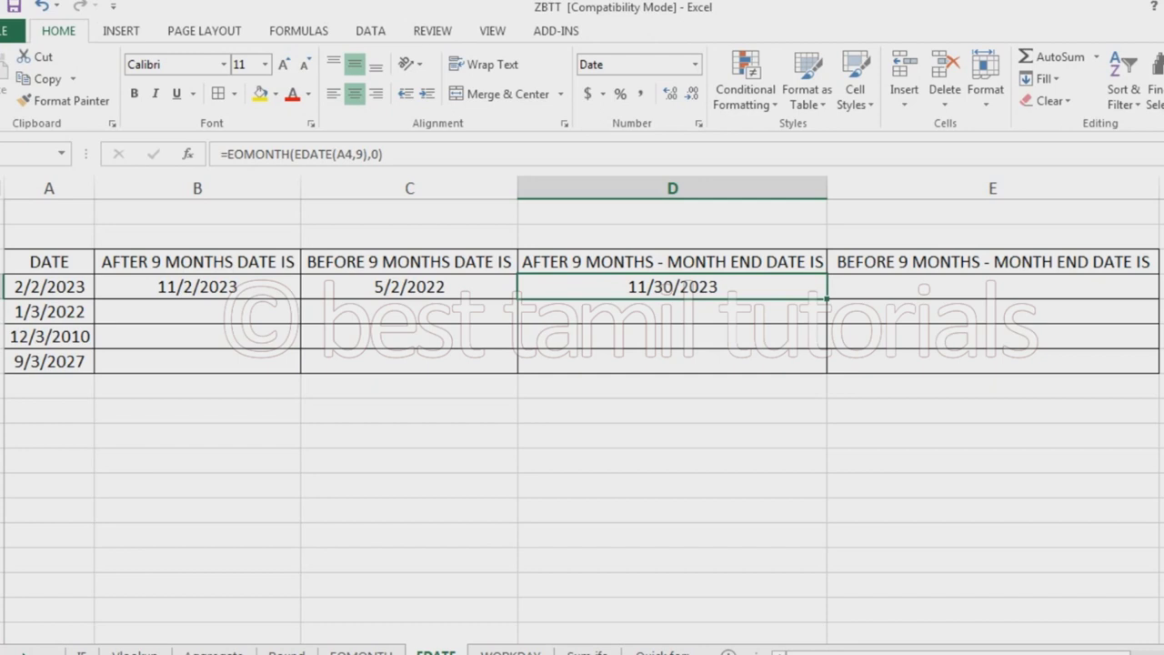
Enter =EDATE(A4,-9) in cell E4 as the base of the month-end calculation for 9 months before
key(Right)
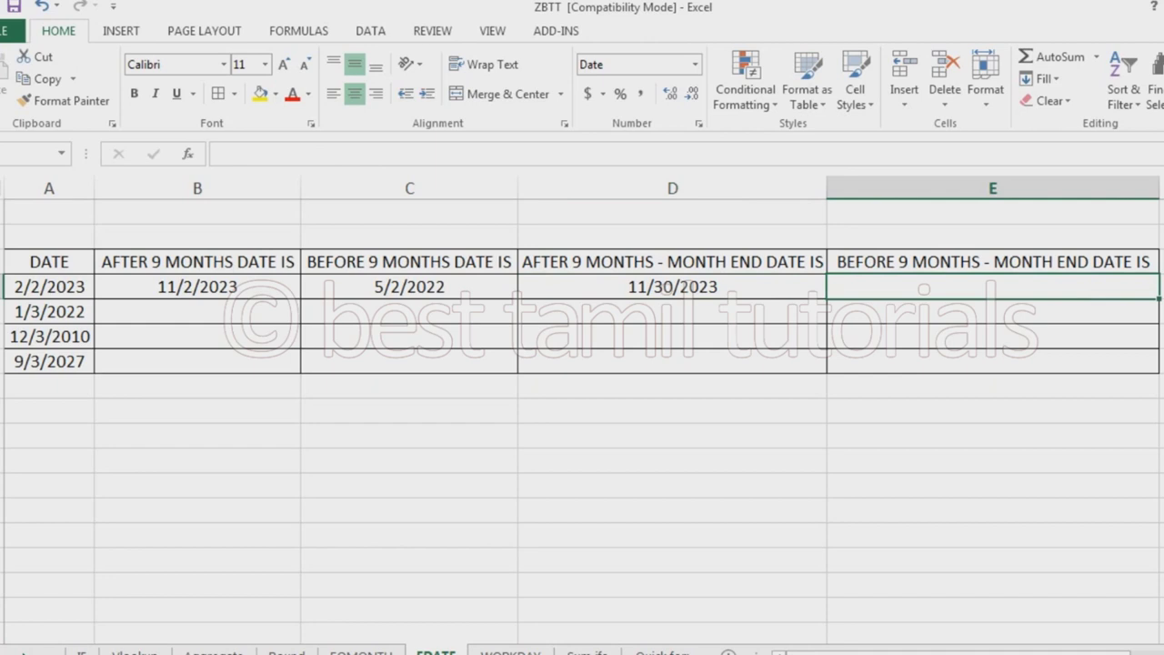
text(=eda)
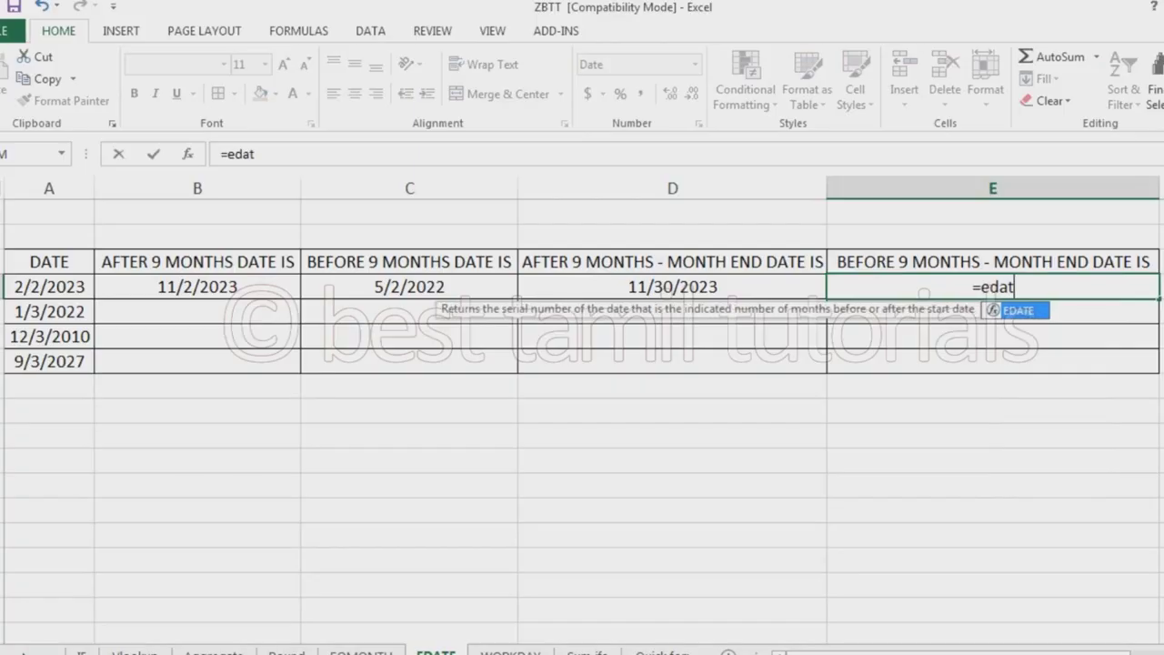
text(e()
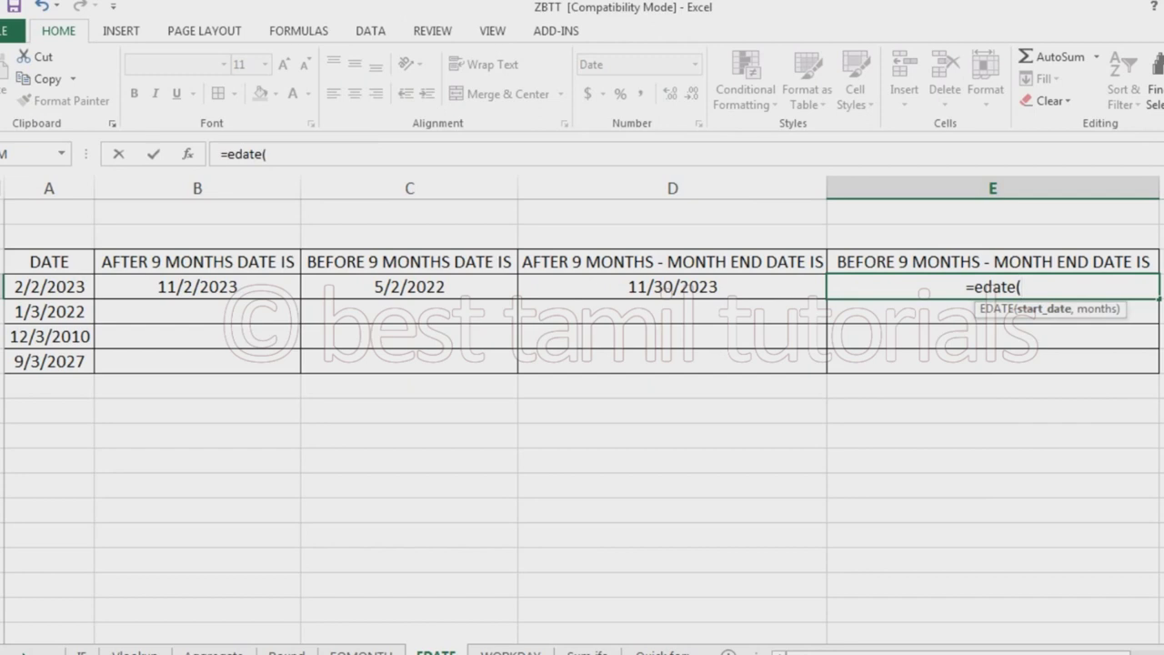
click(49, 286)
text(,-9))
key(Return)
key(Up)
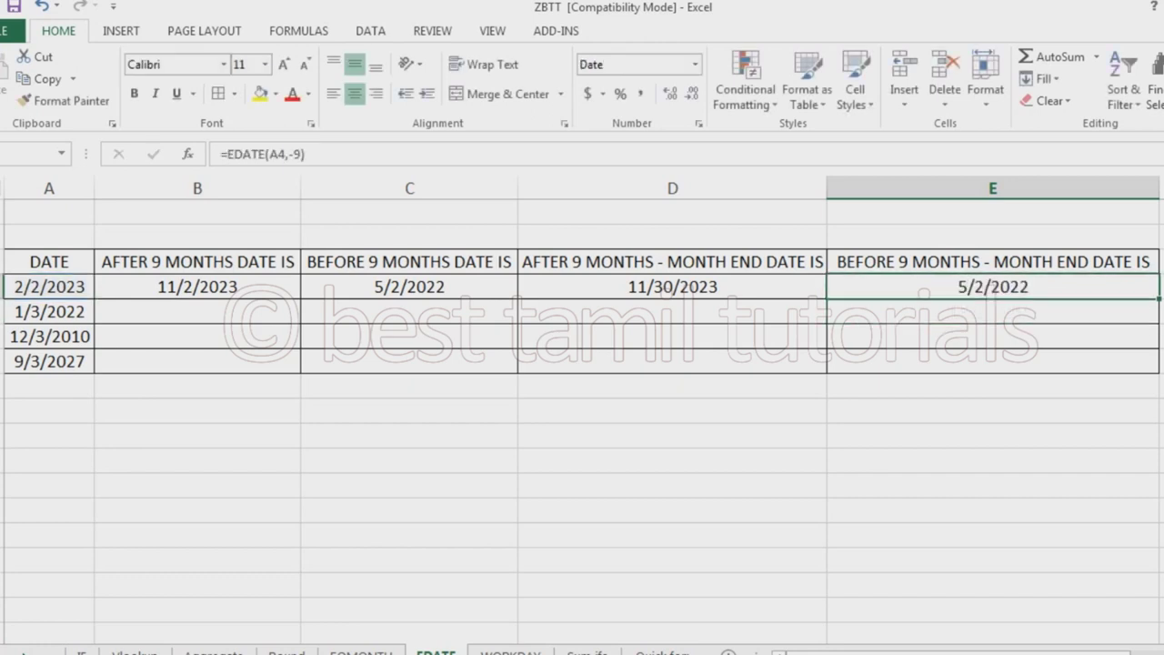
Wrap the E4 formula in EOMONTH with 0 months so that it reads =EOMONTH(EDATE(A4,-9),0)
key(F2)
key(Left)
key(Left)
key(Left)
key(Left)
key(Left)
key(Left)
key(Left)
key(Left)
key(Left)
key(Left)
key(Left)
key(Left)
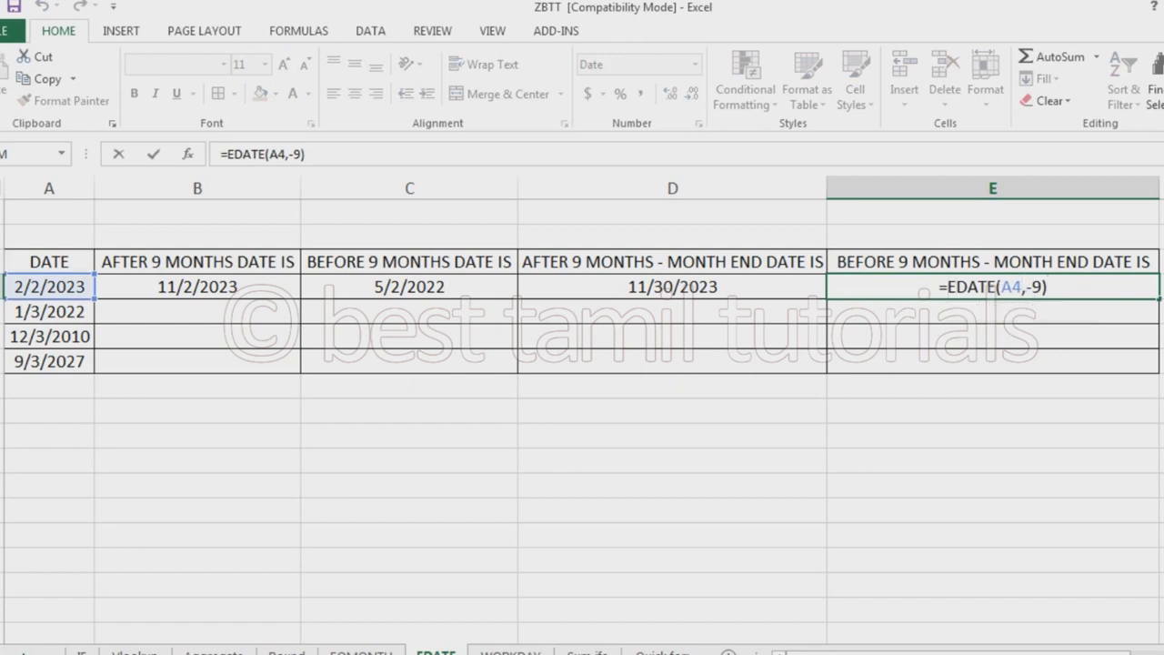
text(eomon)
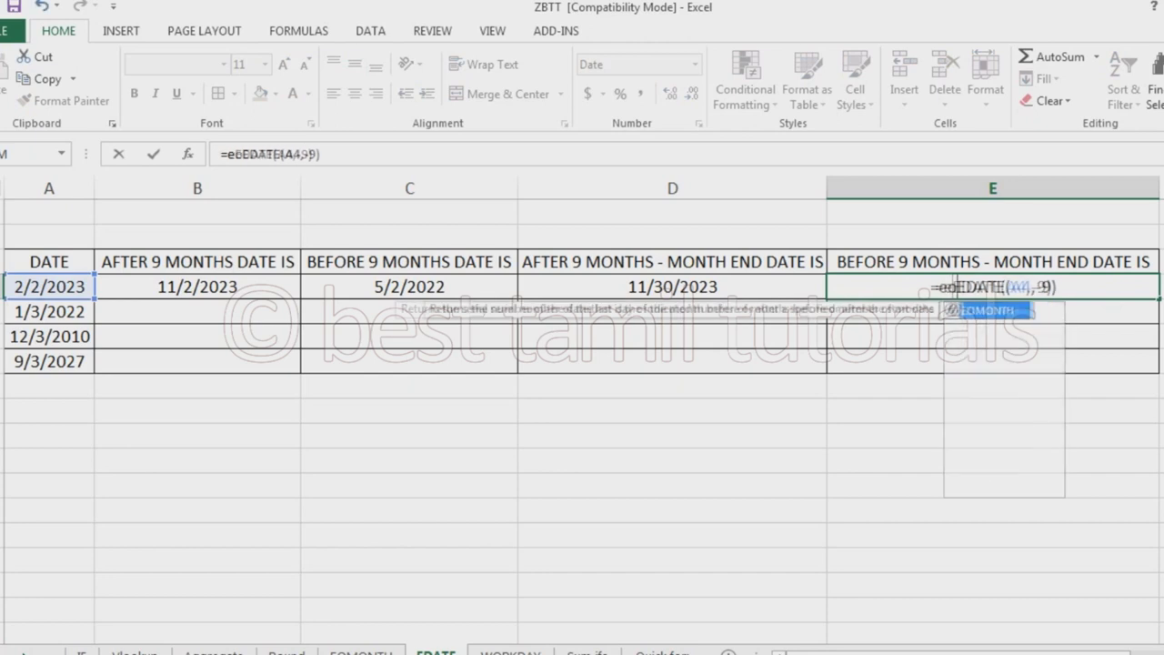
text(th()
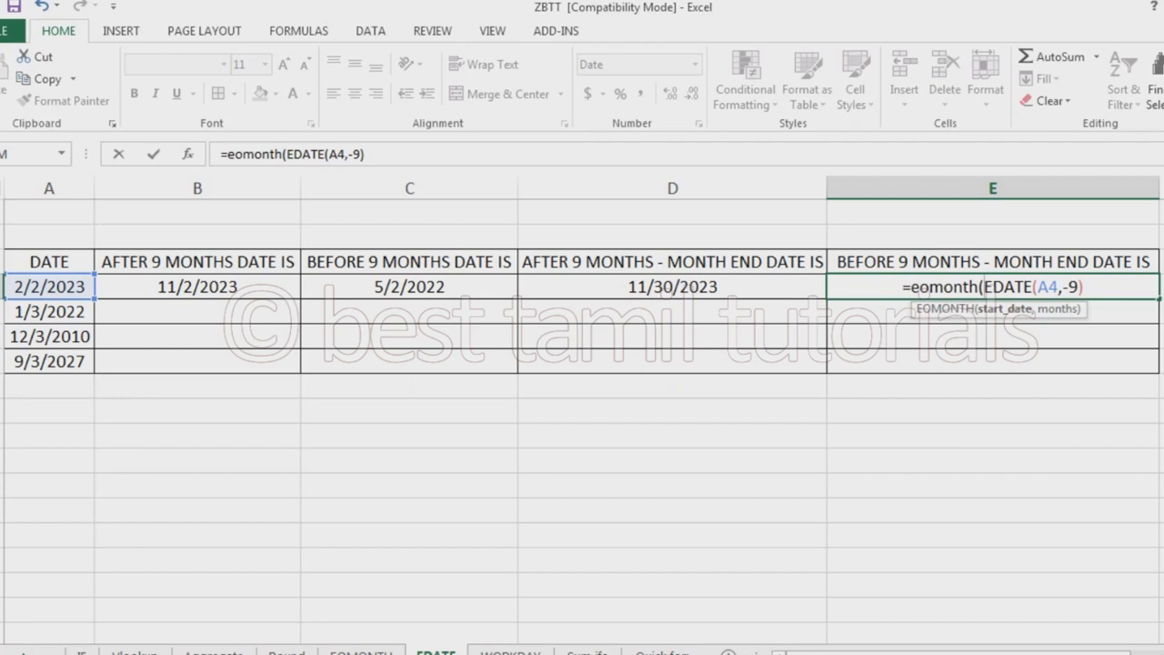
click(1084, 287)
text(,)
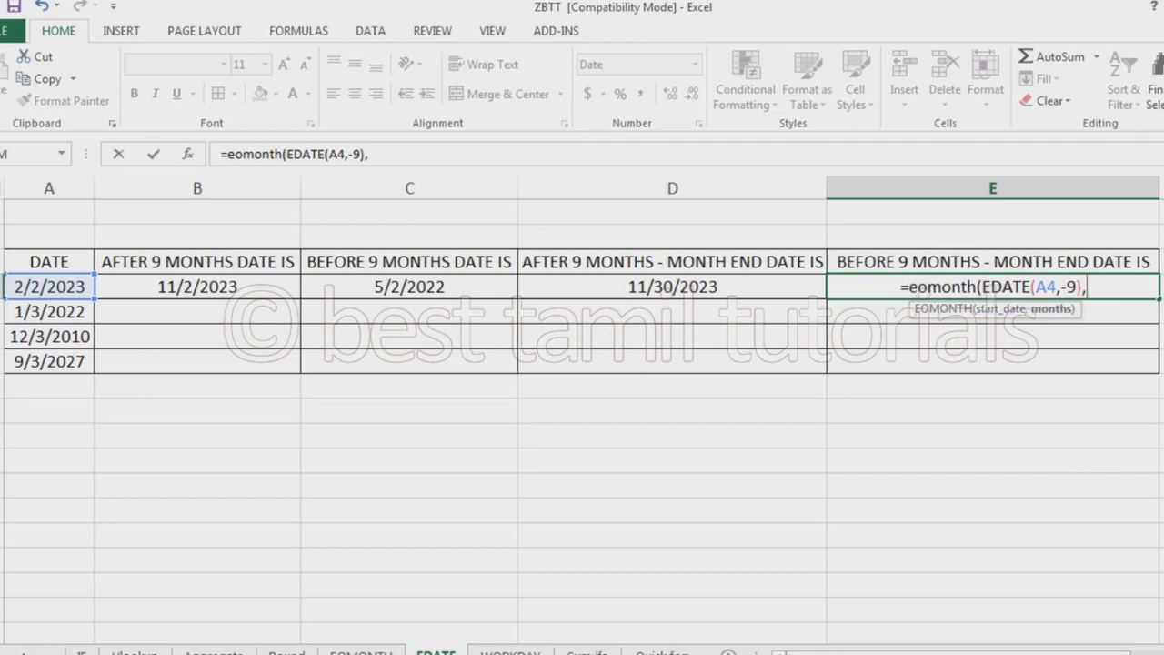
text(0))
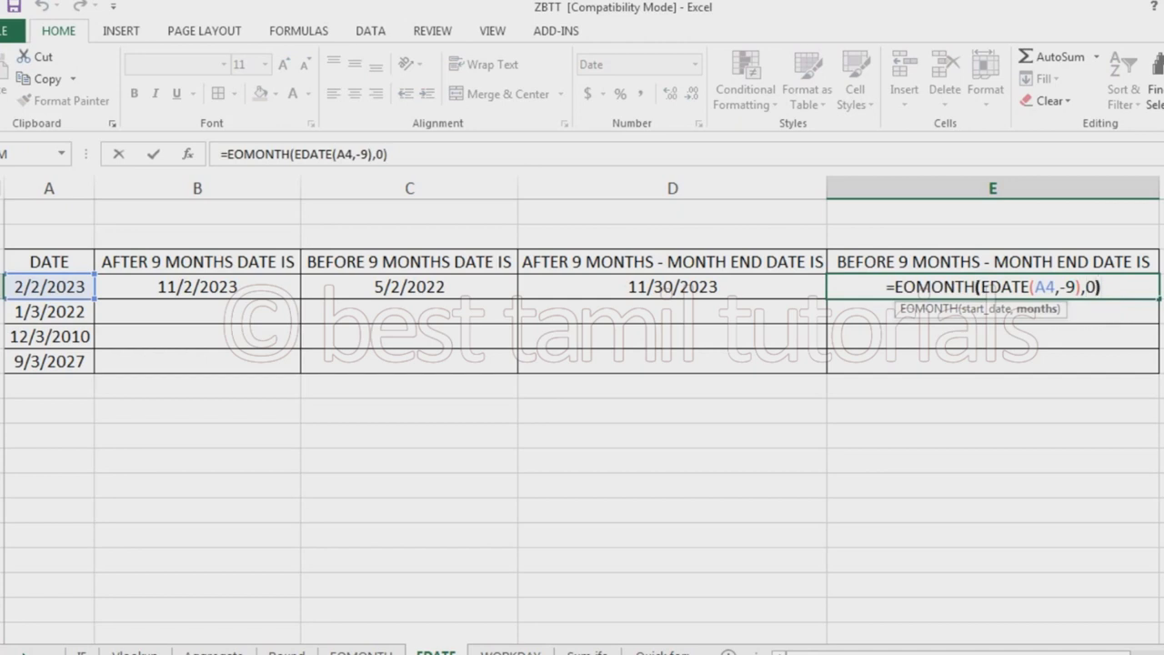
key(Return)
click(992, 287)
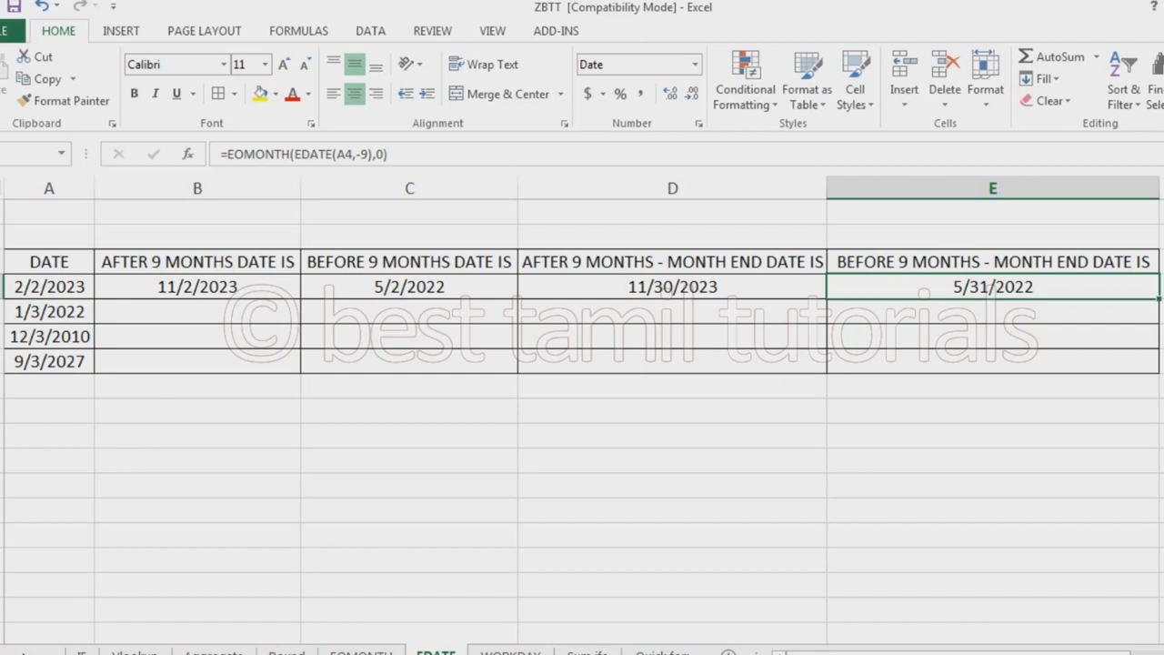
key(F2)
key(Left)
key(Left)
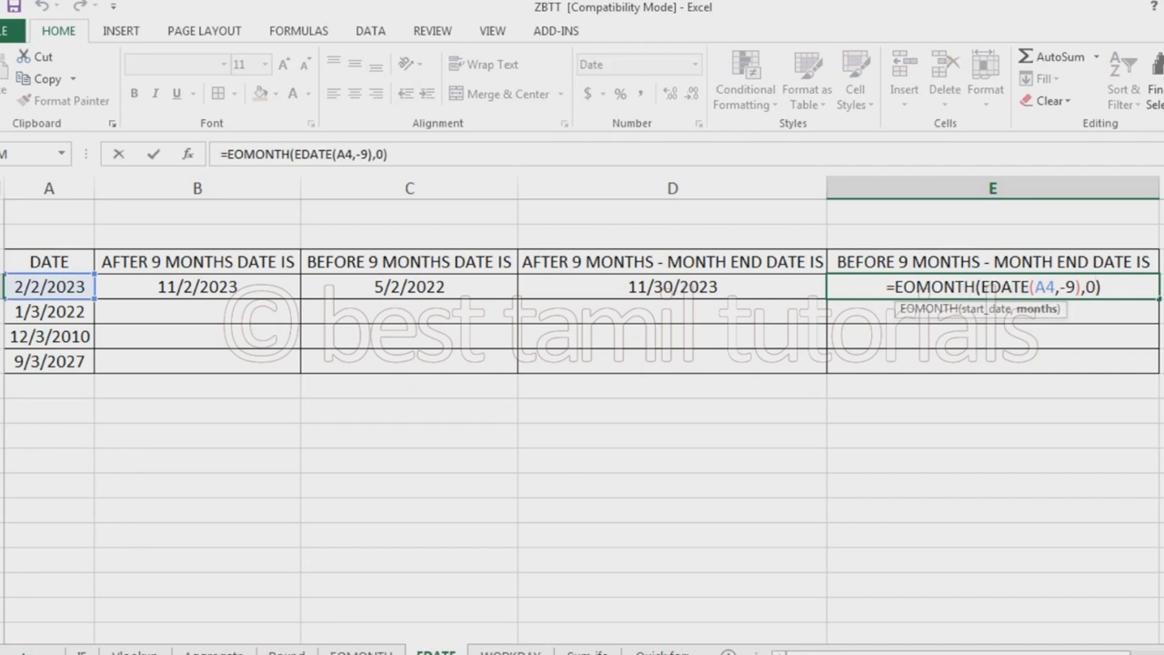
key(Return)
Fill the EDATE formulas in B4 and C4 down through row 7 for the remaining dates
click(198, 286)
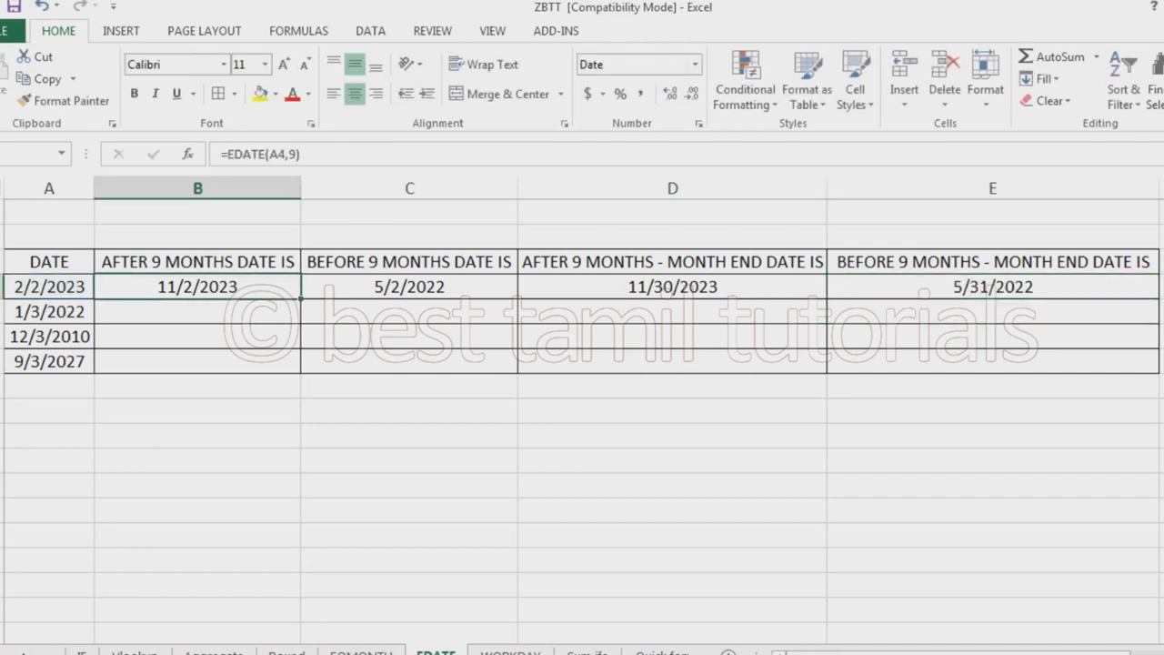
double_click(301, 299)
click(409, 287)
click(522, 303)
click(409, 286)
double_click(517, 299)
Fill the month-end formulas in D4 and E4 down through row 7 for the remaining dates
click(672, 311)
click(672, 286)
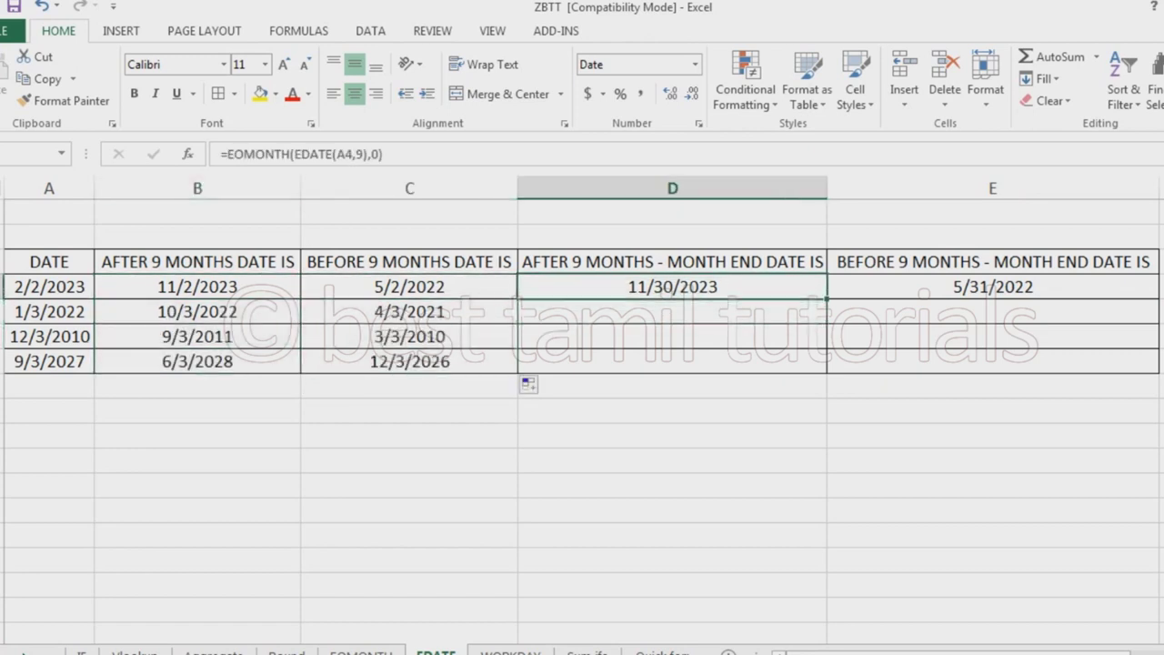
double_click(827, 298)
click(992, 287)
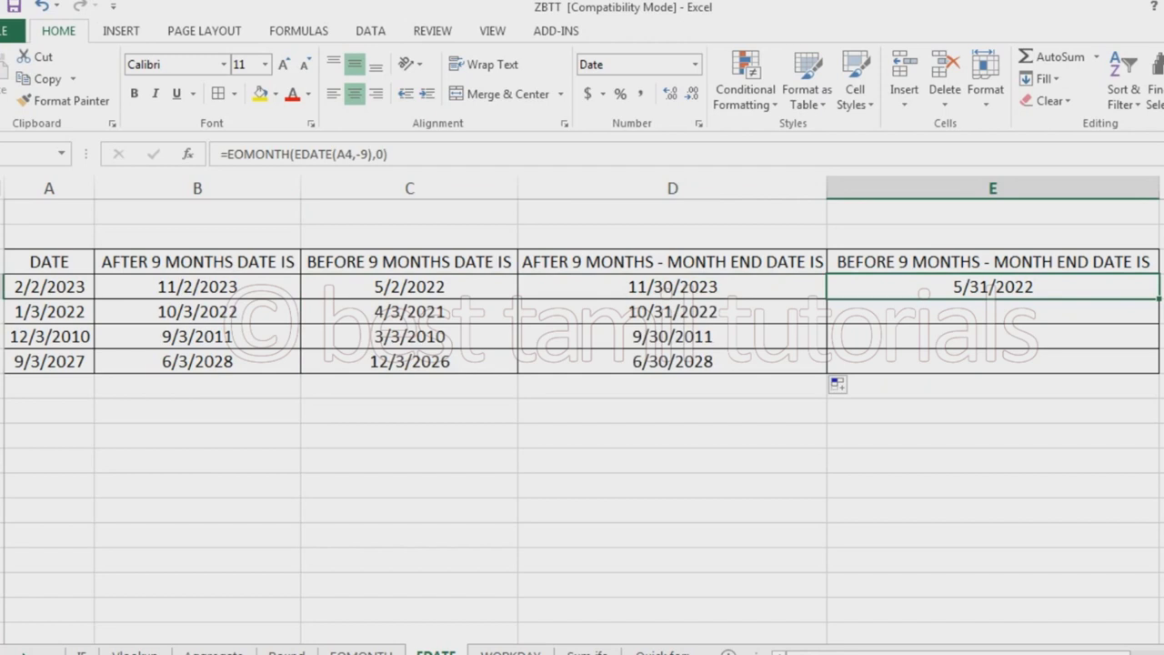
double_click(1159, 298)
click(672, 436)
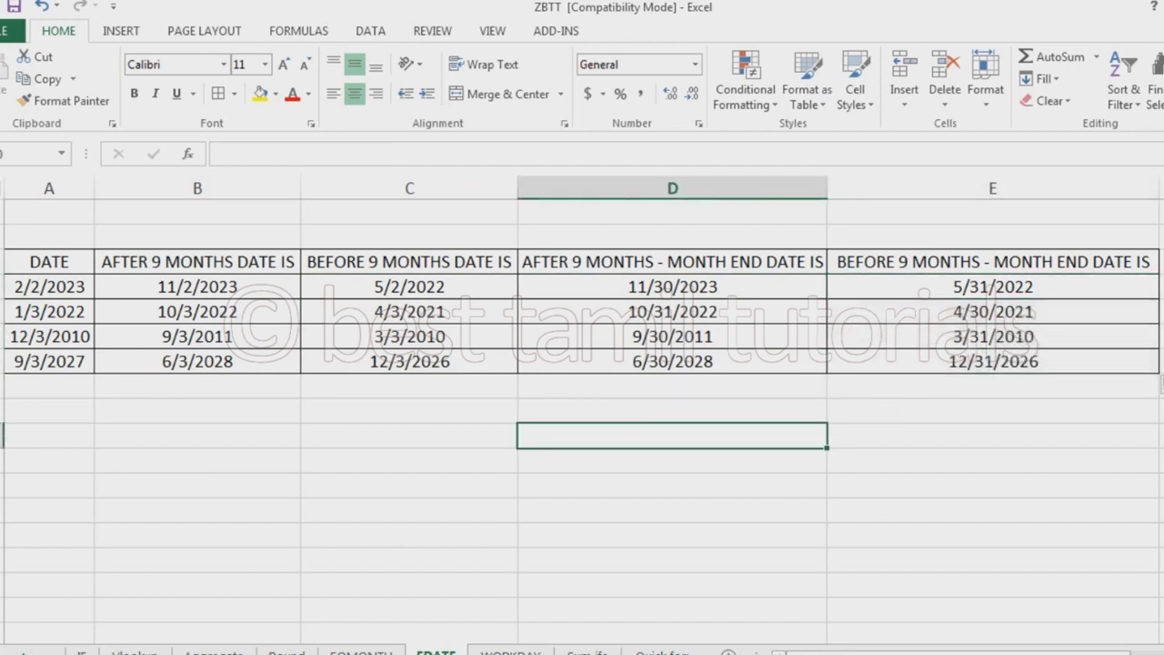